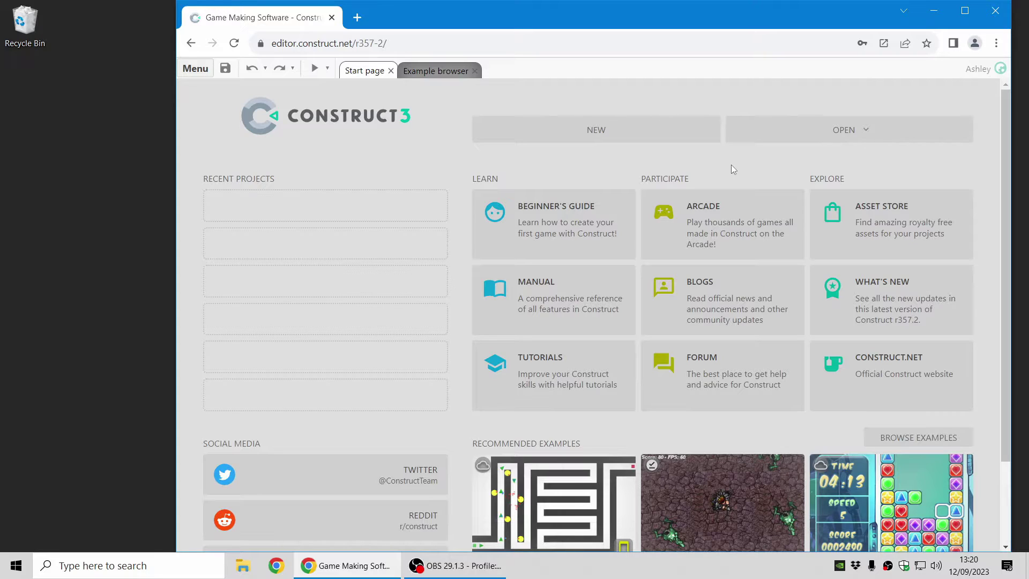
# Filter the examples by New and open the Icons in Text example project.
pyautogui.click(427, 71)
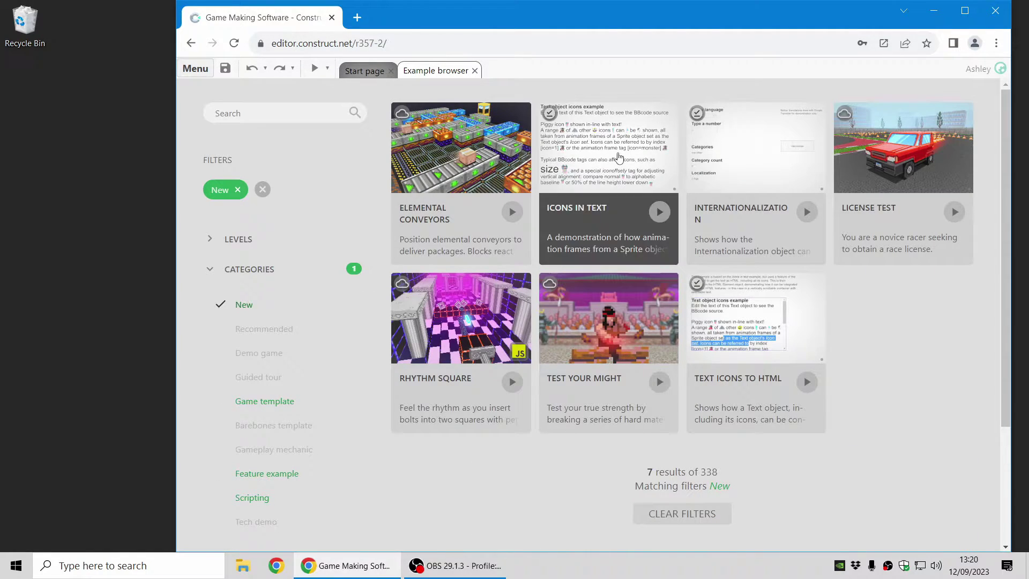
pyautogui.moveTo(618, 161)
pyautogui.click(598, 250)
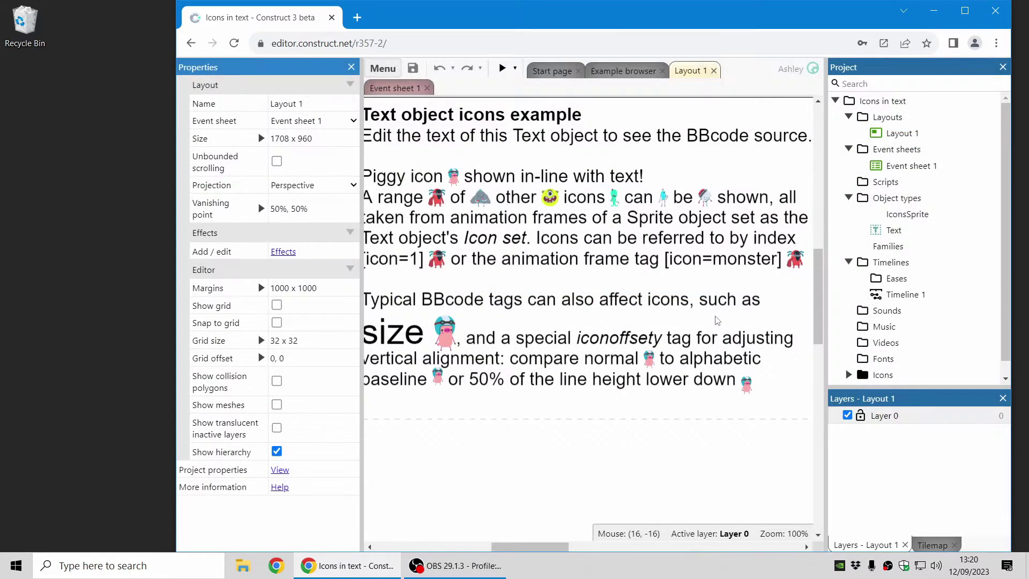
# Select the Text object to see its IconsSprite icon set, then open IconsSprite's animation frames.
pyautogui.moveTo(559, 236); pyautogui.dragTo(601, 253, button='middle')
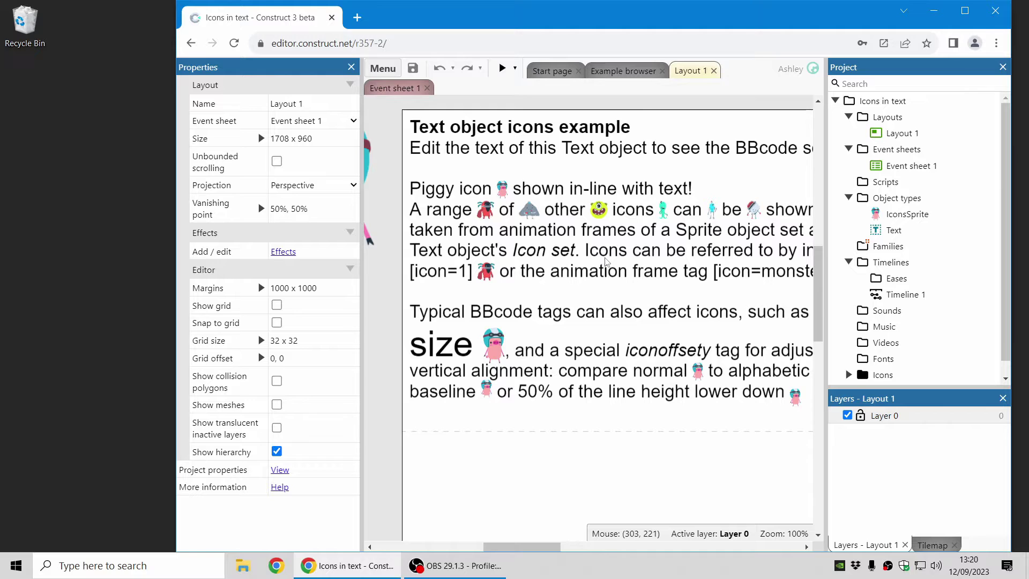
pyautogui.click(606, 261)
pyautogui.scroll(-6, 301, 385)
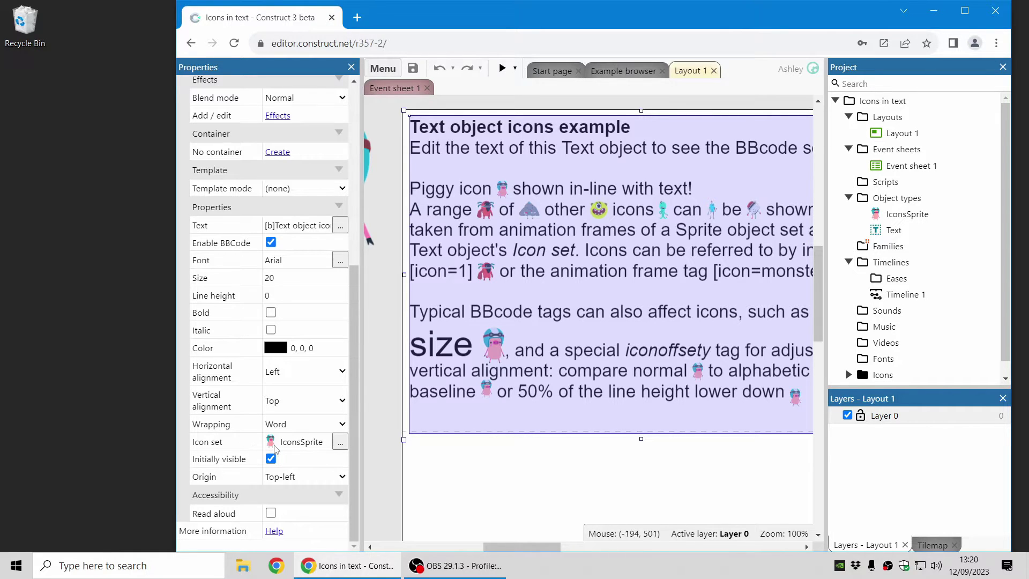
pyautogui.moveTo(374, 229); pyautogui.dragTo(488, 237, button='middle')
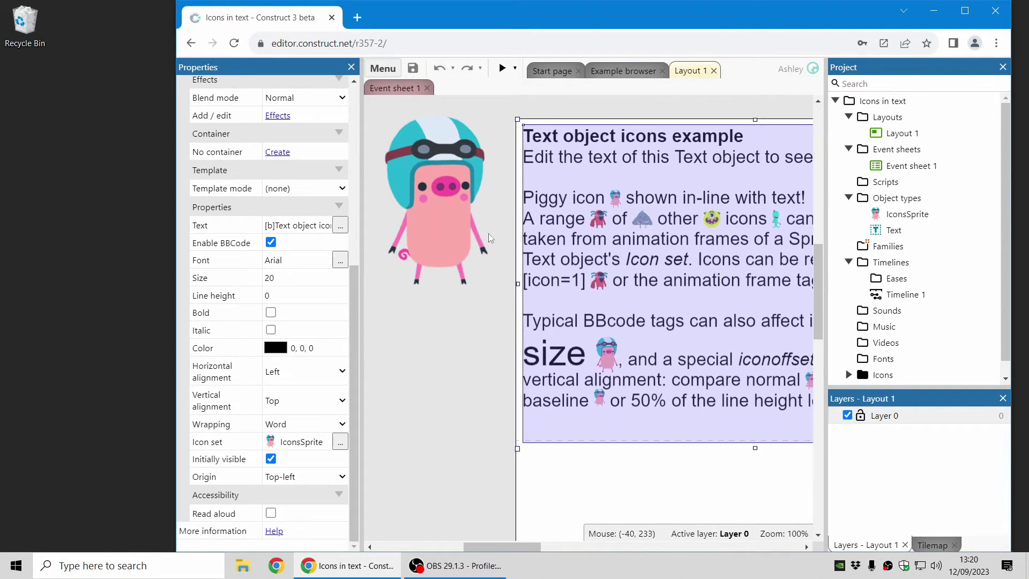
pyautogui.doubleClick(452, 208)
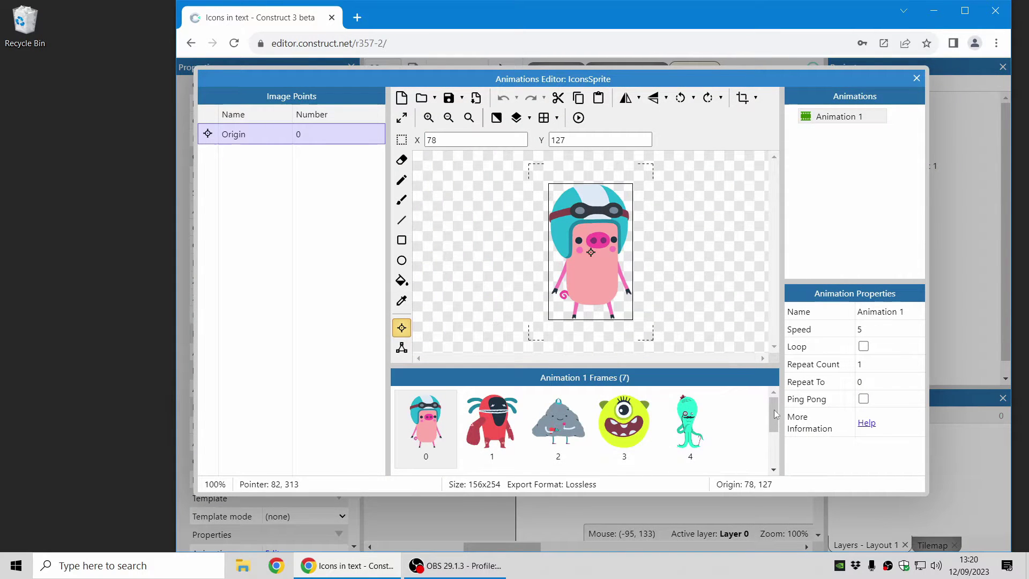
pyautogui.moveTo(775, 405); pyautogui.dragTo(777, 438)
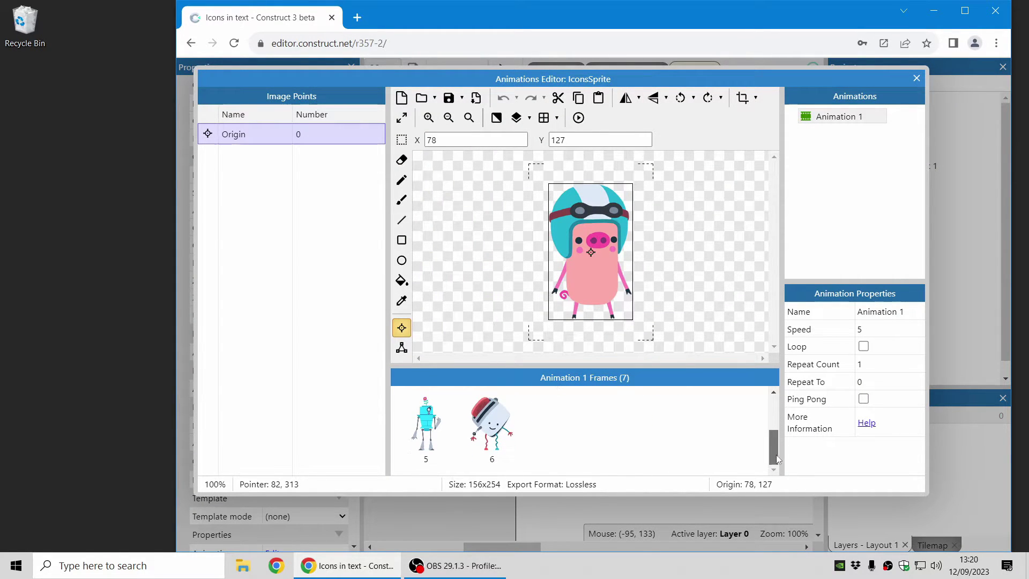
pyautogui.scroll(3, 739, 464)
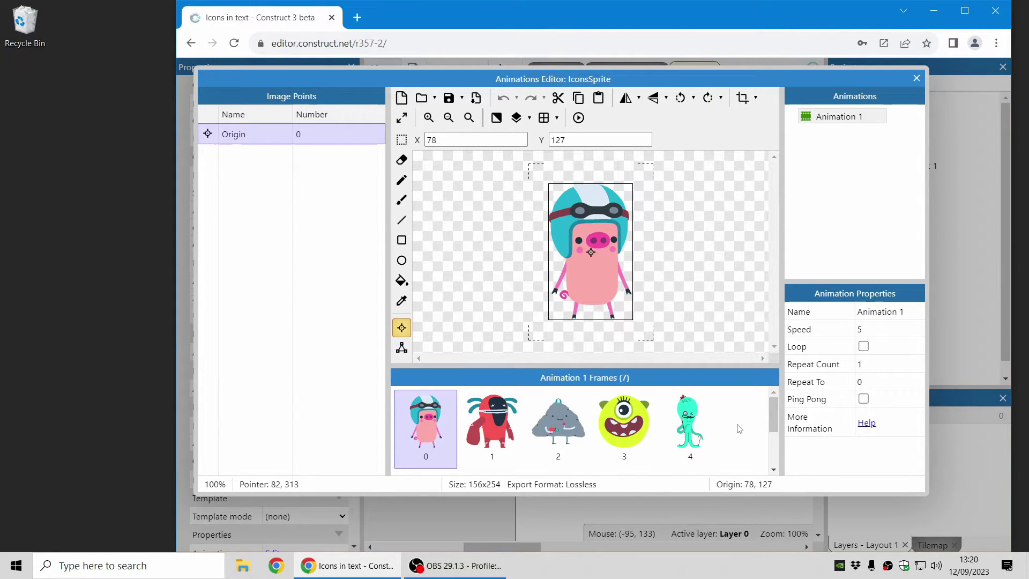
pyautogui.click(495, 425)
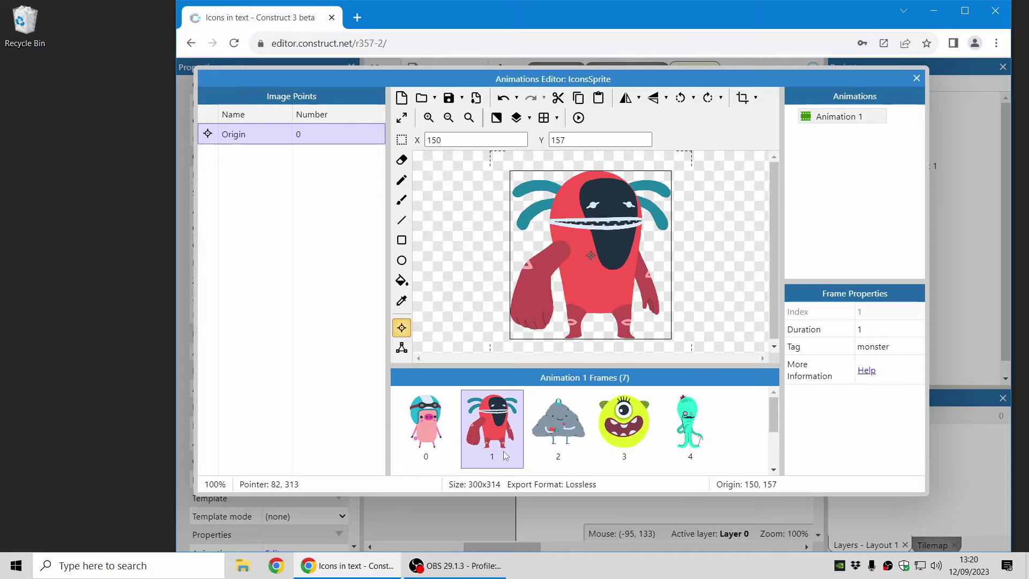
pyautogui.click(556, 439)
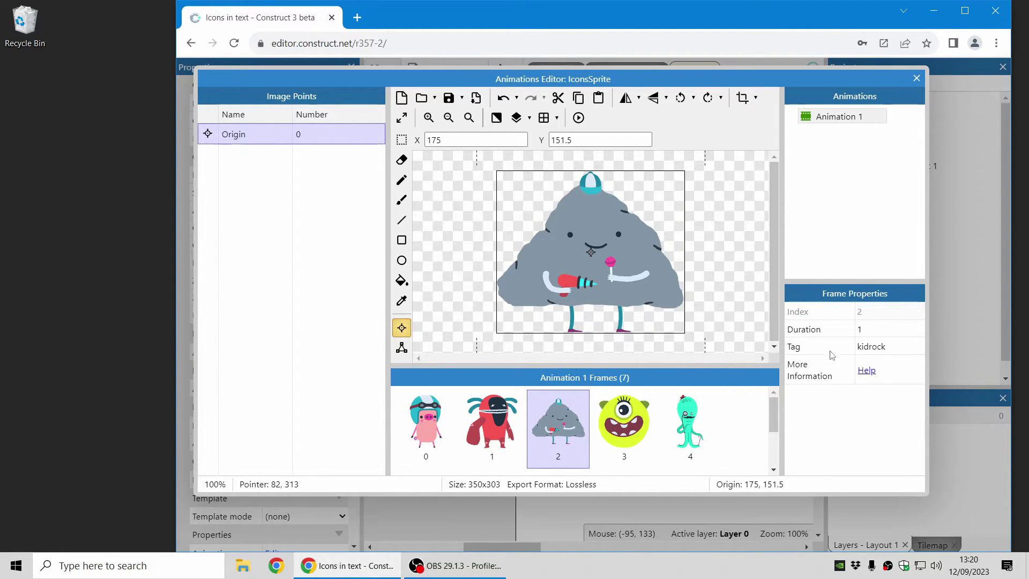
pyautogui.click(626, 432)
pyautogui.click(691, 429)
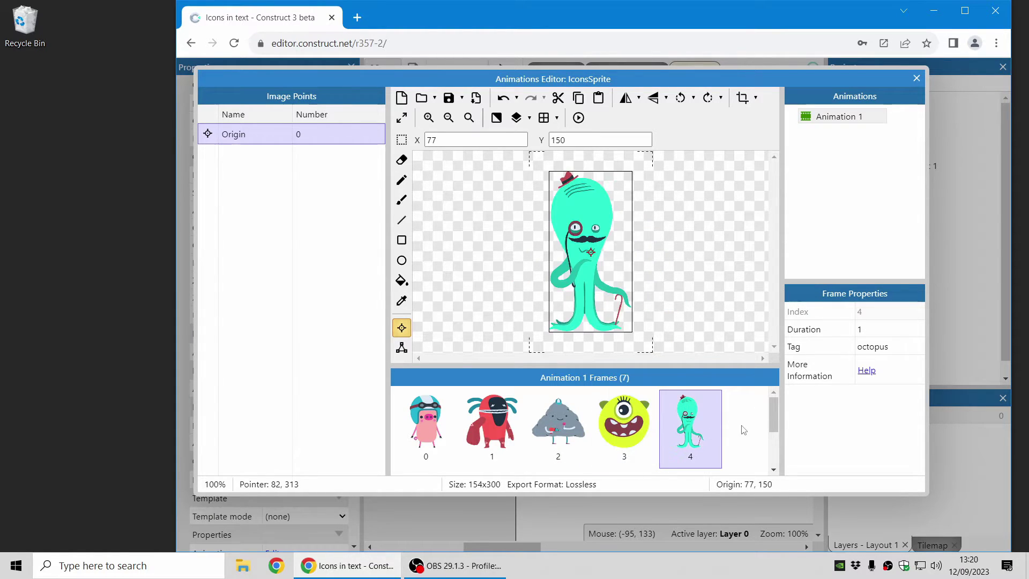
pyautogui.scroll(-3, 744, 429)
pyautogui.scroll(3, 745, 427)
pyautogui.click(429, 429)
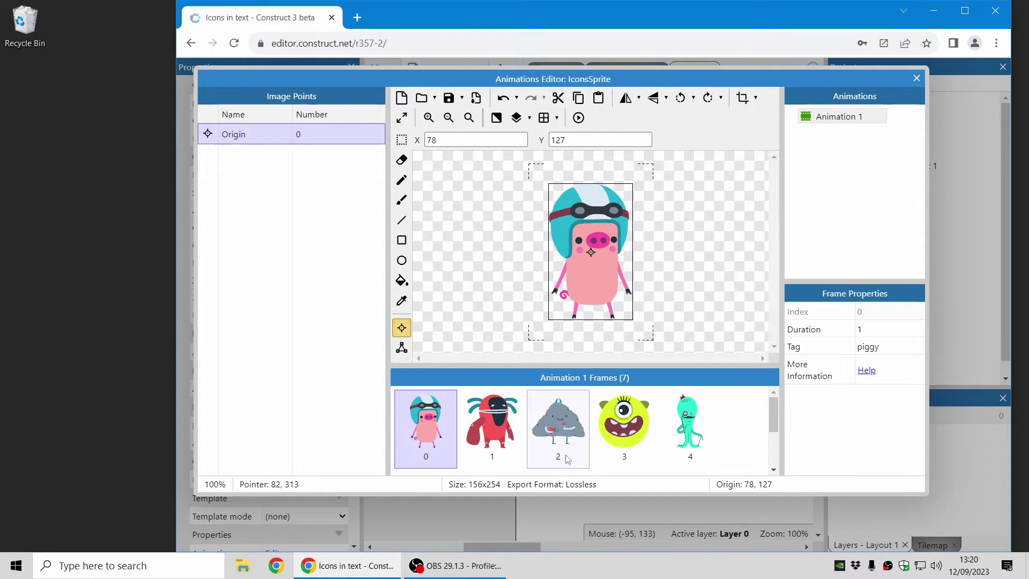
pyautogui.click(917, 79)
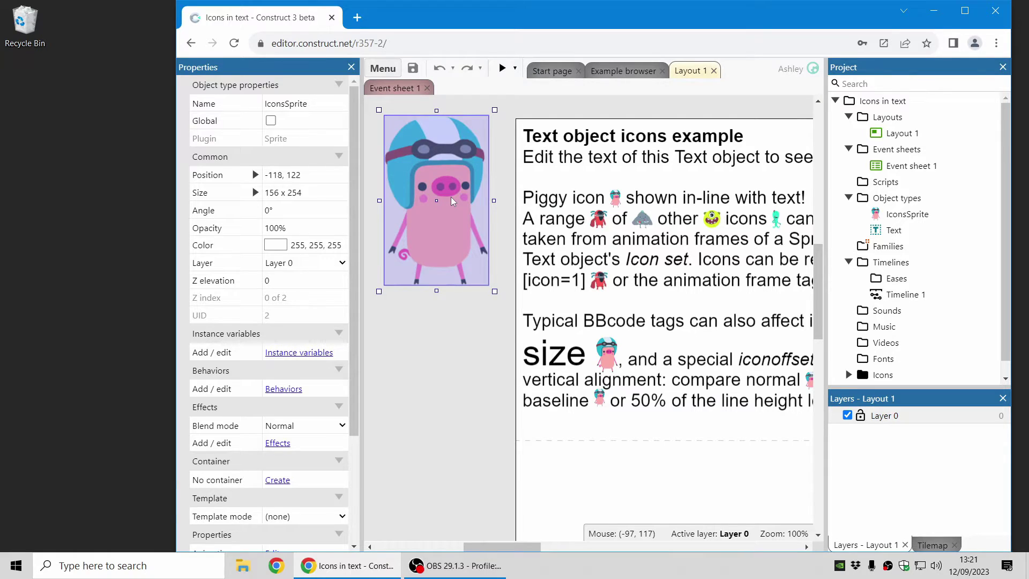
pyautogui.hscroll(3, 449, 321)
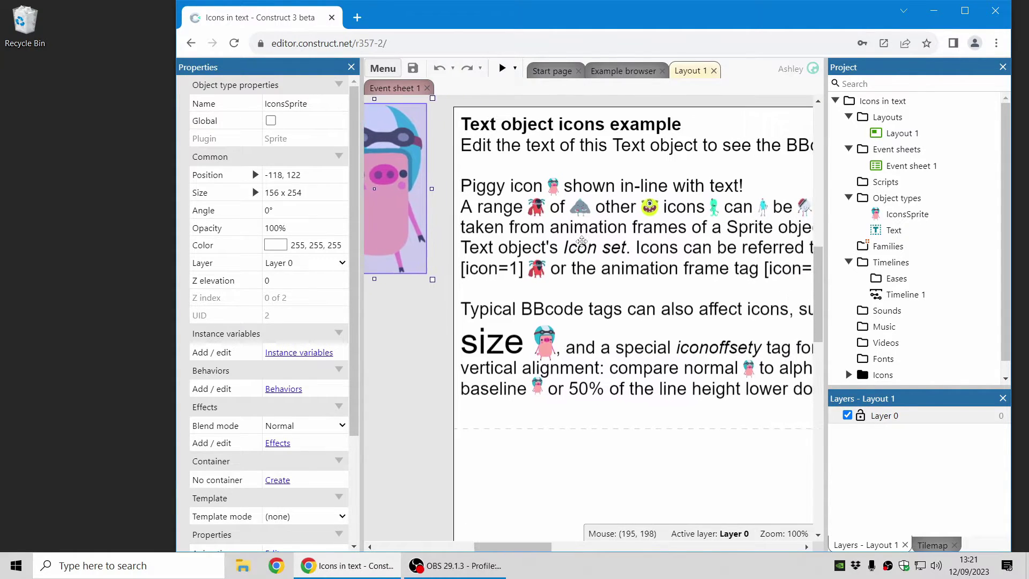
pyautogui.scroll(-3, 268, 321)
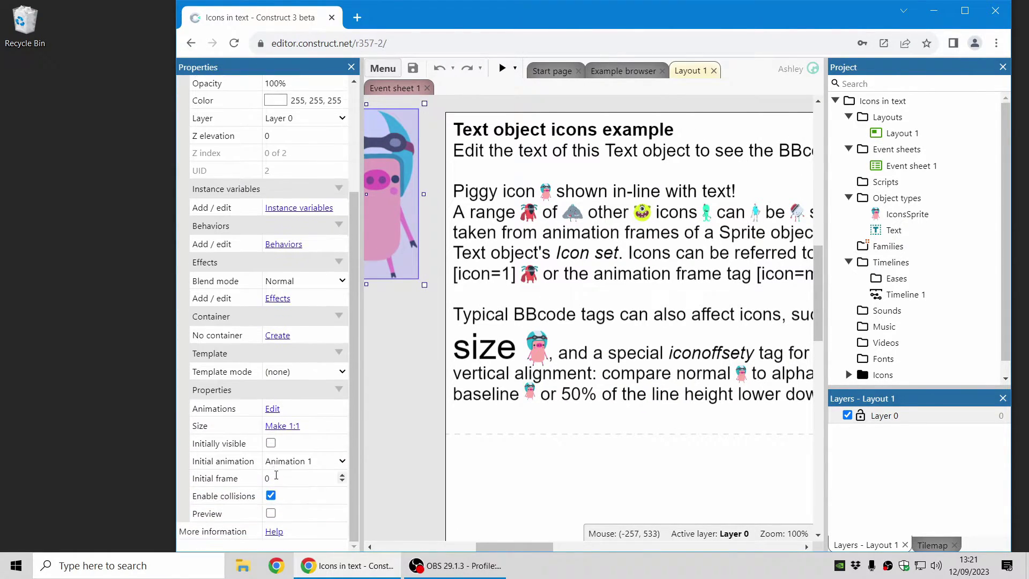
pyautogui.click(615, 320)
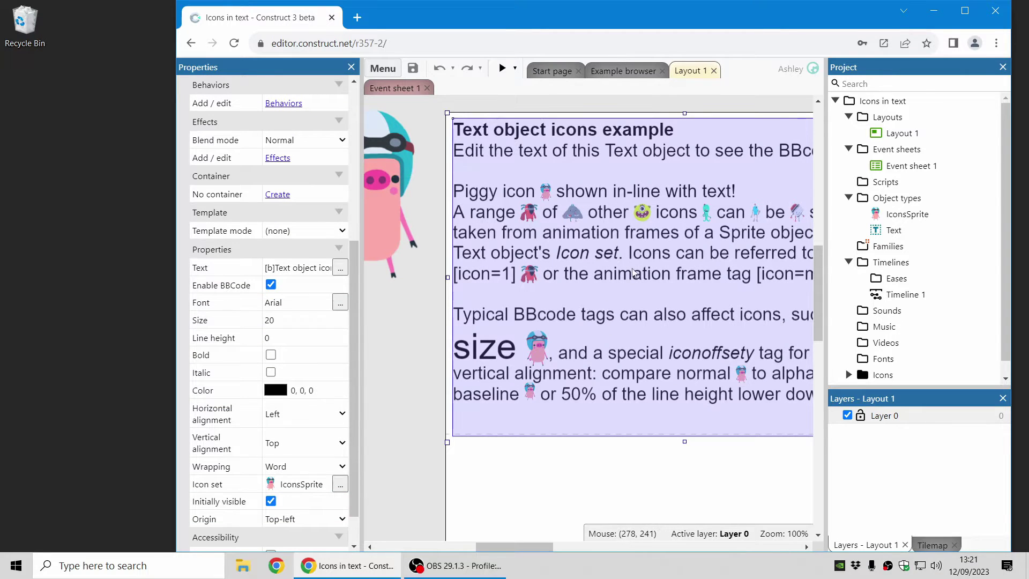
pyautogui.doubleClick(614, 268)
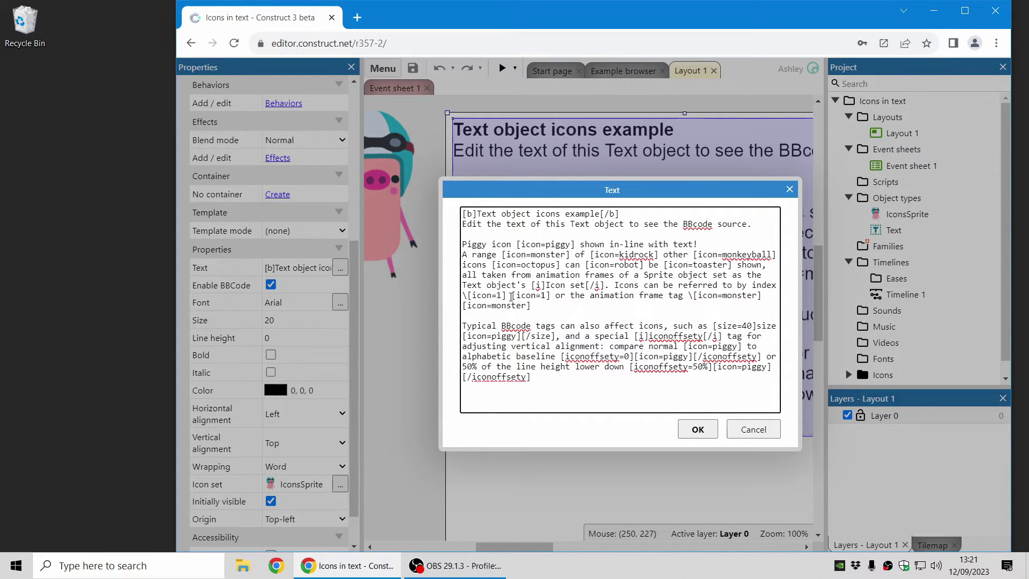
pyautogui.moveTo(511, 295); pyautogui.dragTo(554, 300)
pyautogui.moveTo(551, 307); pyautogui.dragTo(460, 307)
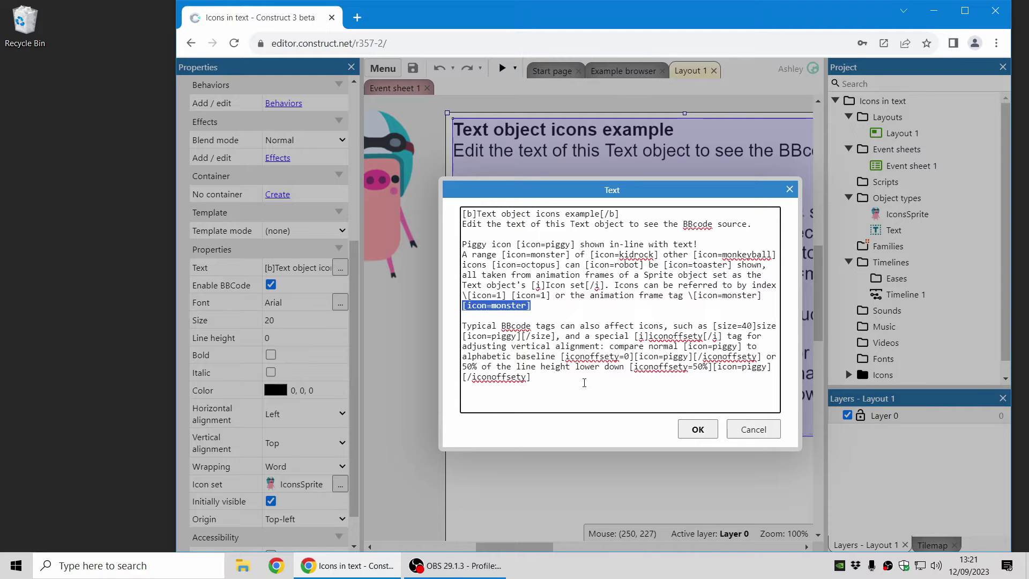
pyautogui.click(698, 429)
pyautogui.moveTo(678, 322); pyautogui.dragTo(524, 269, button='middle')
# Resize the Text object's box so the icon text rewraps, then run a preview.
pyautogui.click(524, 270)
pyautogui.keyDown('ctrl'); pyautogui.scroll(-2, 607, 273); pyautogui.keyUp('ctrl')
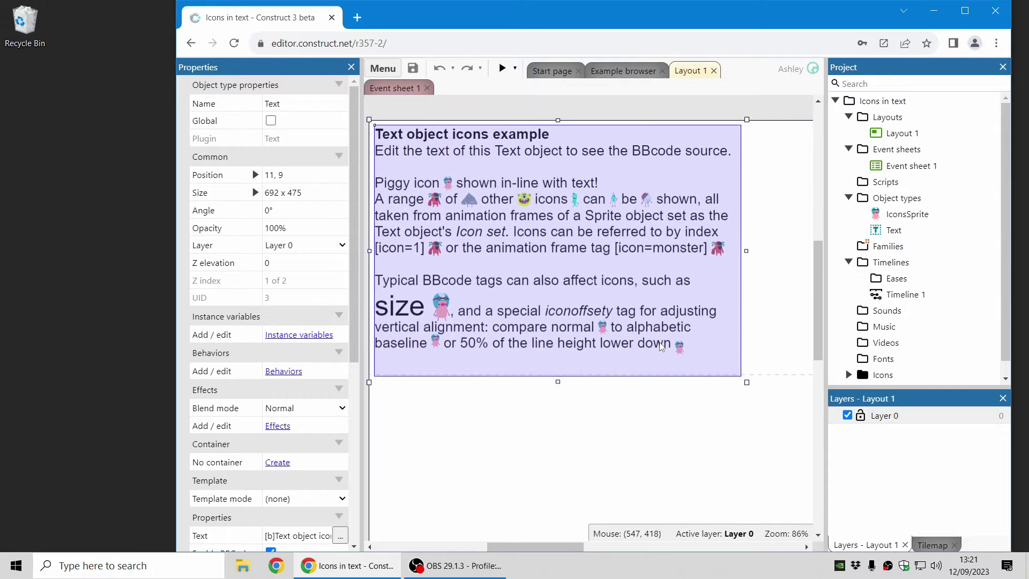
pyautogui.moveTo(756, 397)
pyautogui.mouseDown()
pyautogui.moveTo(718, 399)
pyautogui.moveTo(590, 456)
pyautogui.moveTo(574, 494)
pyautogui.moveTo(729, 474)
pyautogui.moveTo(766, 425)
pyautogui.moveTo(648, 460)
pyautogui.moveTo(602, 459)
pyautogui.moveTo(762, 389)
pyautogui.moveTo(750, 395)
pyautogui.mouseUp()
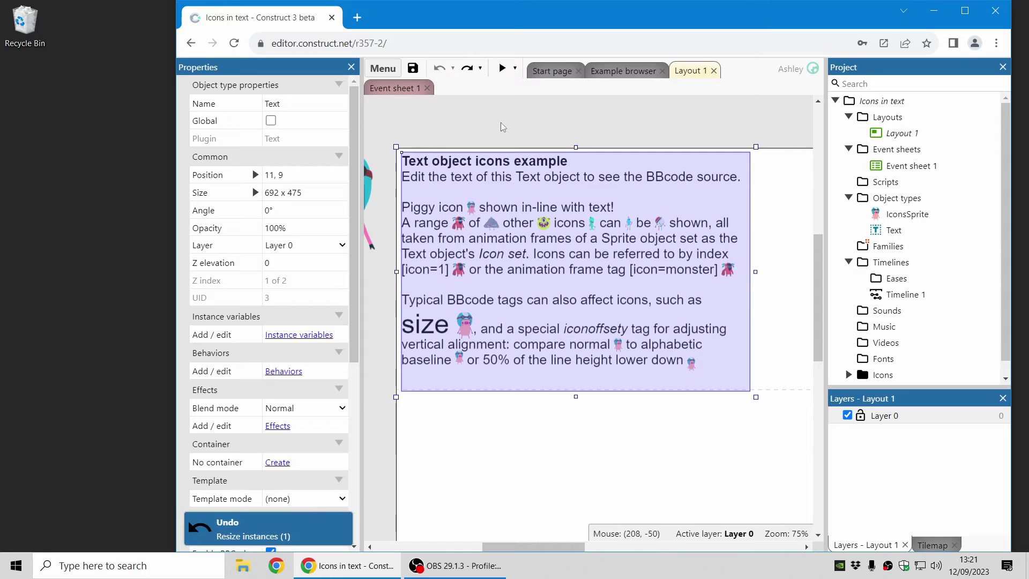
pyautogui.click(517, 142)
pyautogui.moveTo(566, 428); pyautogui.dragTo(599, 415, button='middle')
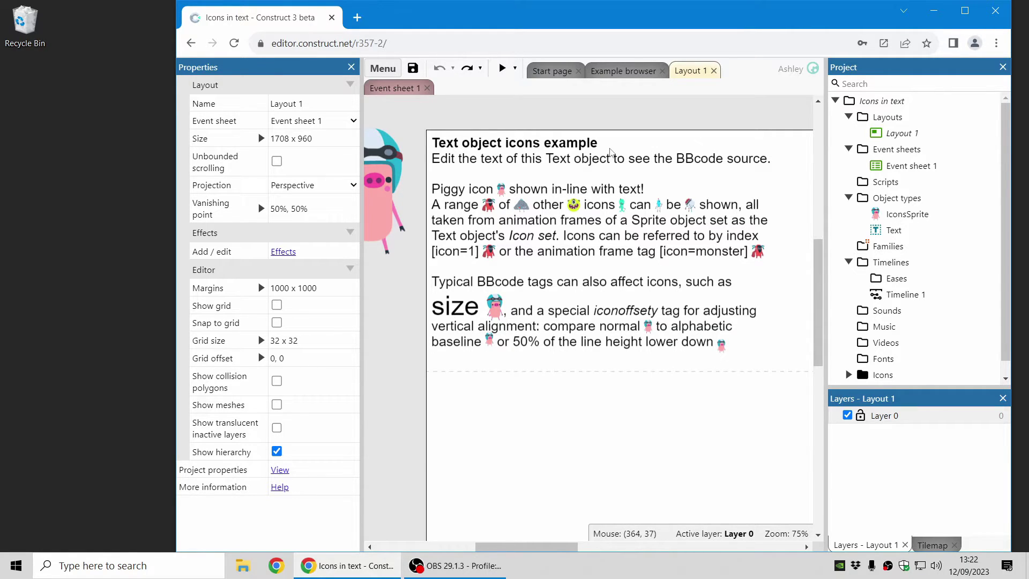
pyautogui.click(502, 68)
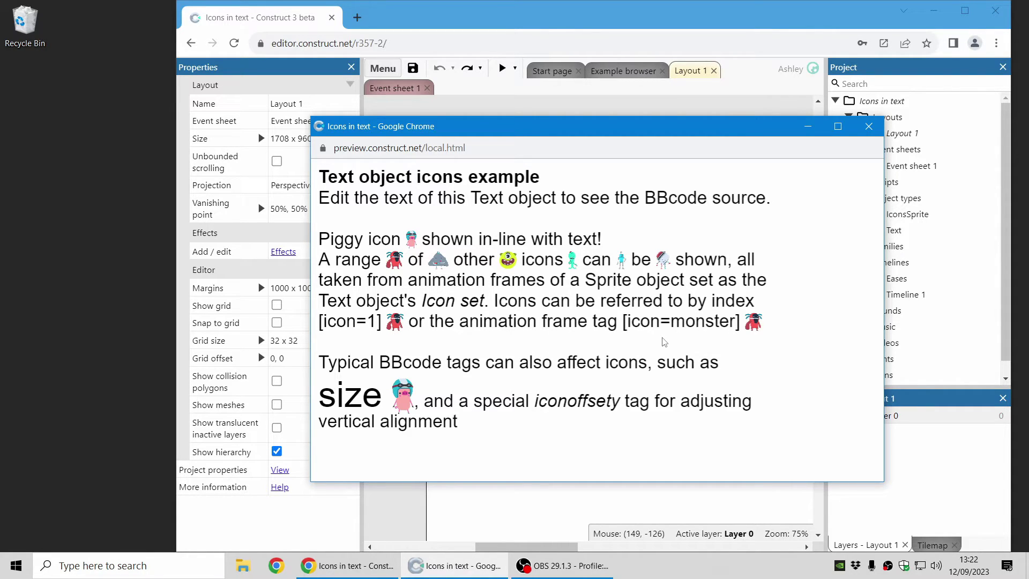
# Close the preview and close the Icons in text project without saving.
pyautogui.click(869, 126)
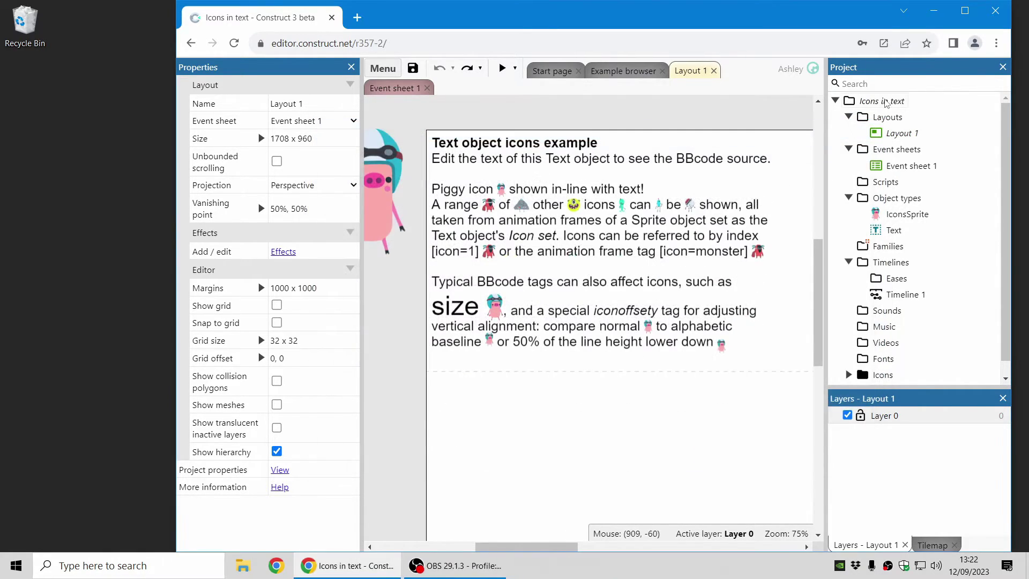
pyautogui.rightClick(886, 103)
pyautogui.click(936, 239)
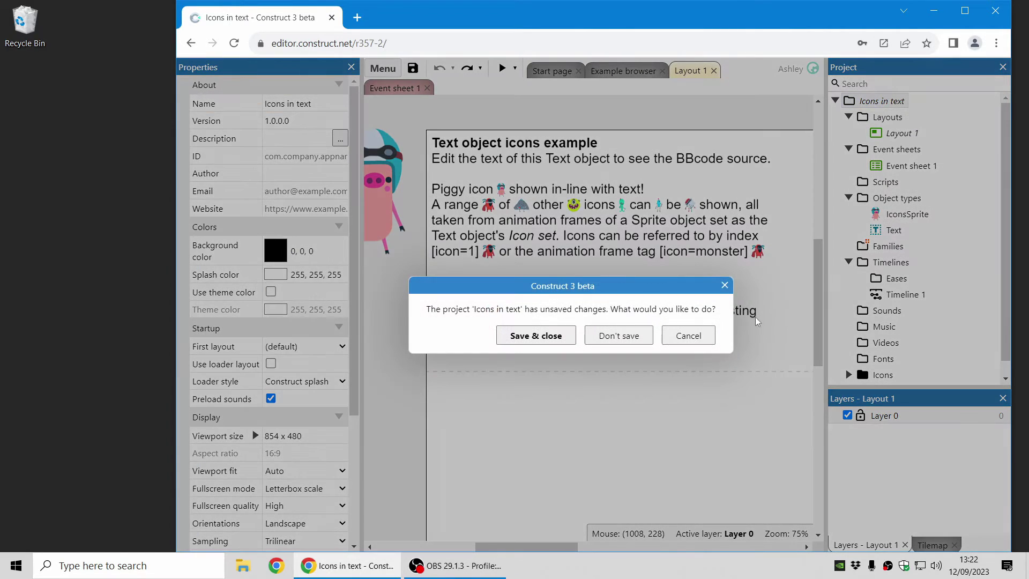
pyautogui.click(619, 336)
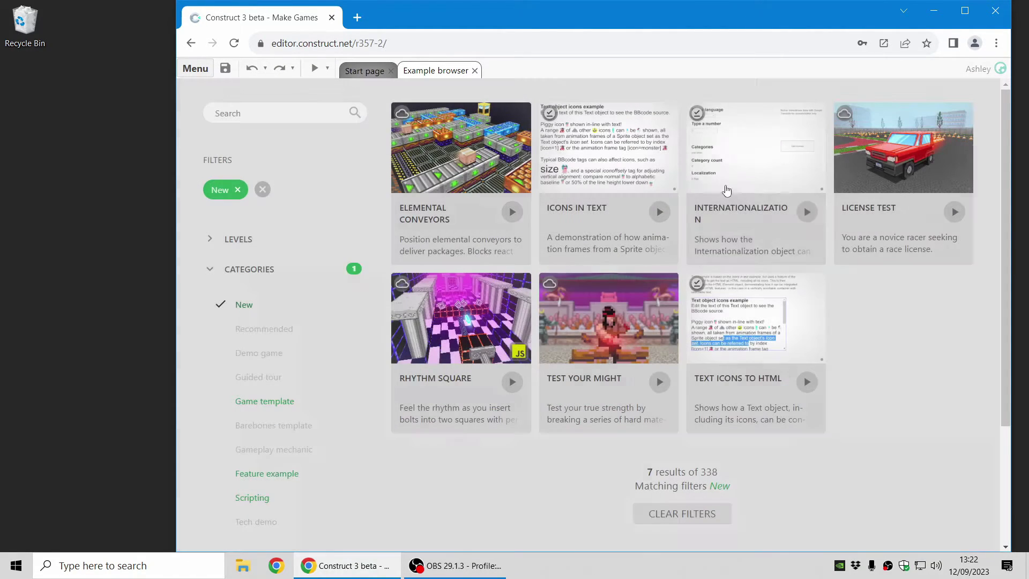
# Run the Text icons to HTML example, scroll its HTML text box, then close it.
pyautogui.click(807, 382)
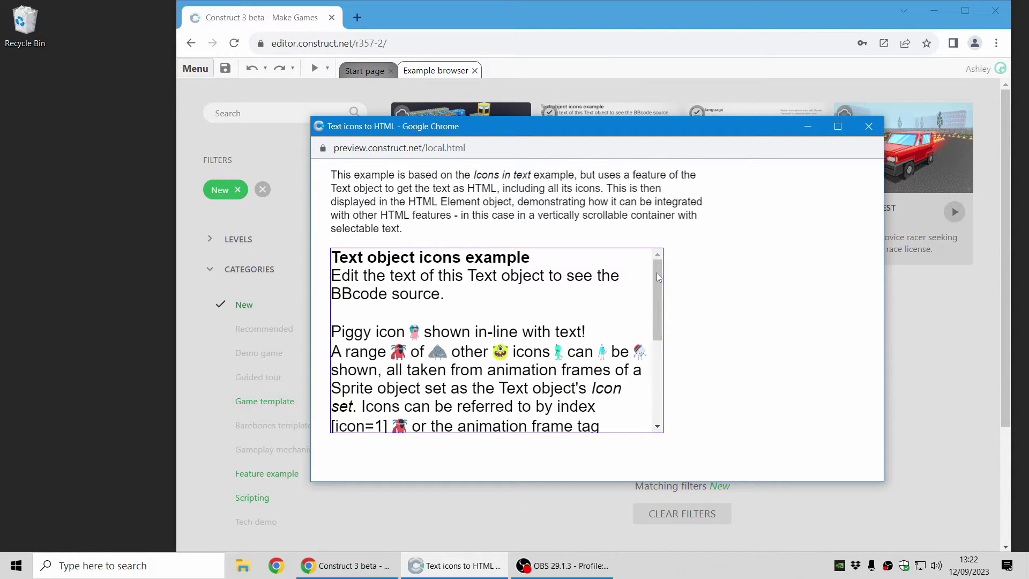
pyautogui.moveTo(657, 276)
pyautogui.mouseDown()
pyautogui.moveTo(655, 376)
pyautogui.moveTo(655, 282)
pyautogui.mouseUp()
pyautogui.scroll(-3, 590, 322)
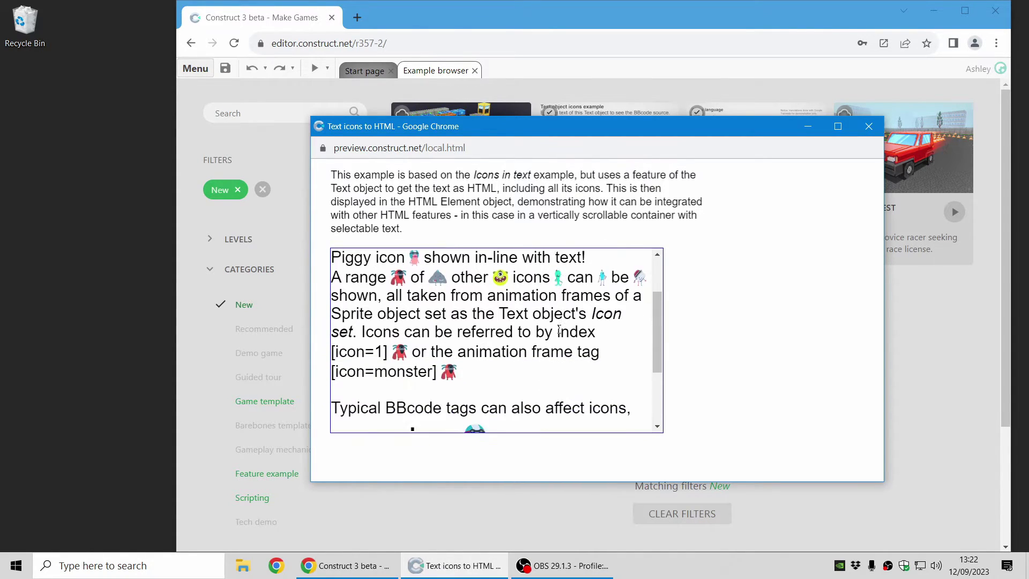
pyautogui.moveTo(453, 272); pyautogui.dragTo(586, 372)
pyautogui.scroll(-2, 586, 373)
pyautogui.moveTo(500, 379); pyautogui.dragTo(522, 298)
pyautogui.scroll(5, 542, 327)
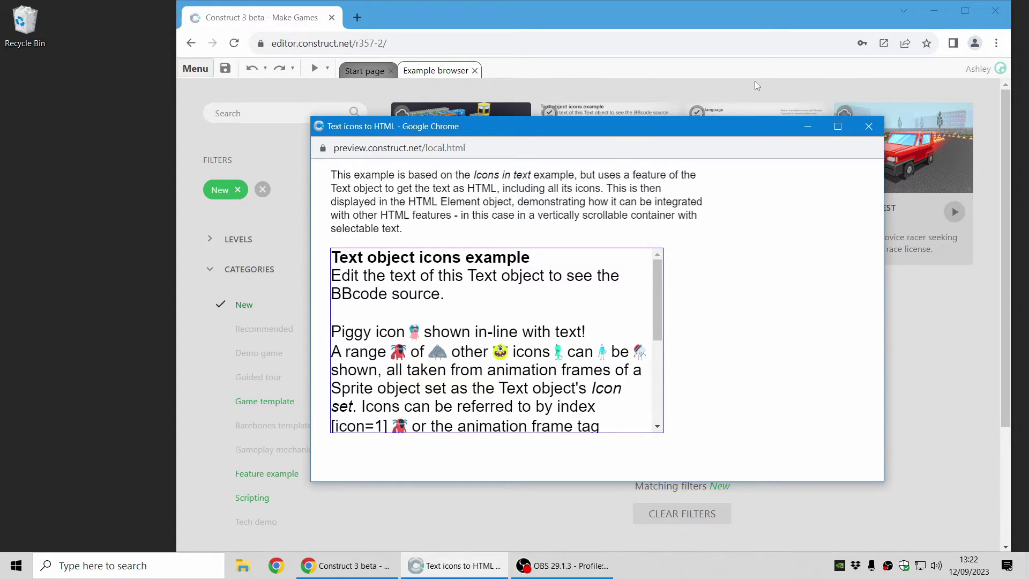
pyautogui.click(869, 127)
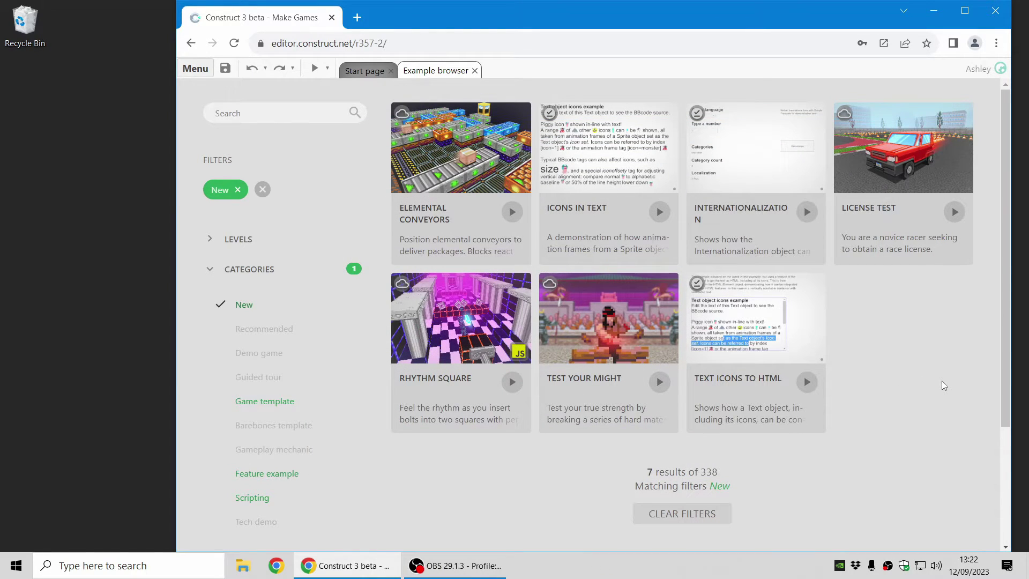
# Open the Internationalization example project and select its Internationalization object to view properties.
pyautogui.click(748, 161)
pyautogui.click(577, 260)
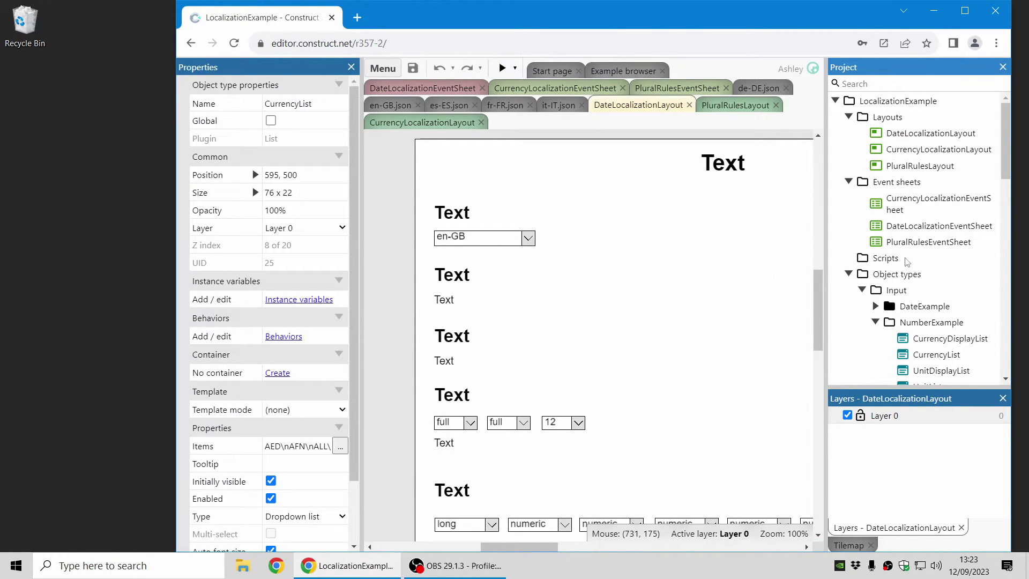
pyautogui.scroll(-5, 908, 272)
pyautogui.scroll(-5, 908, 272)
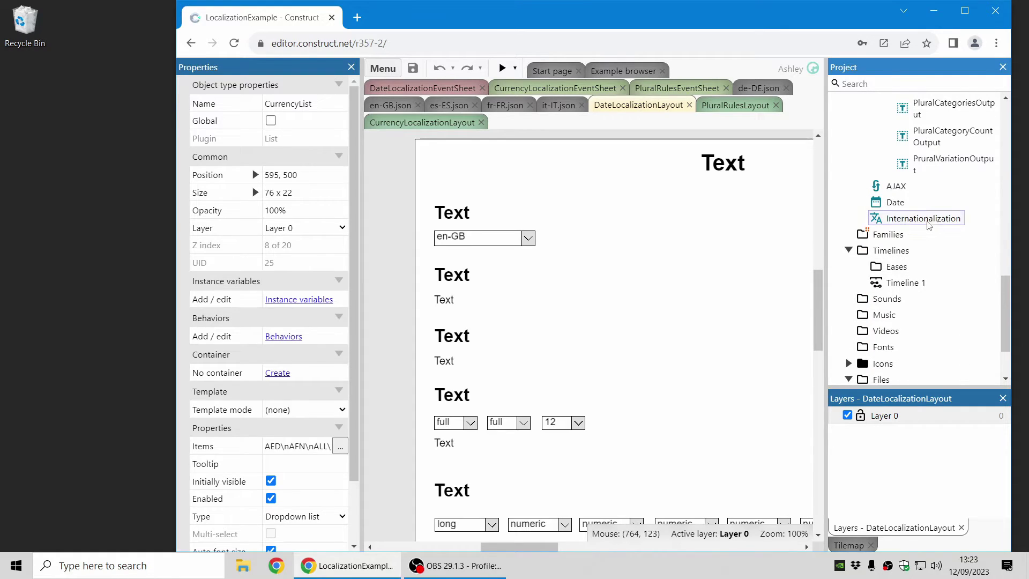
pyautogui.click(921, 218)
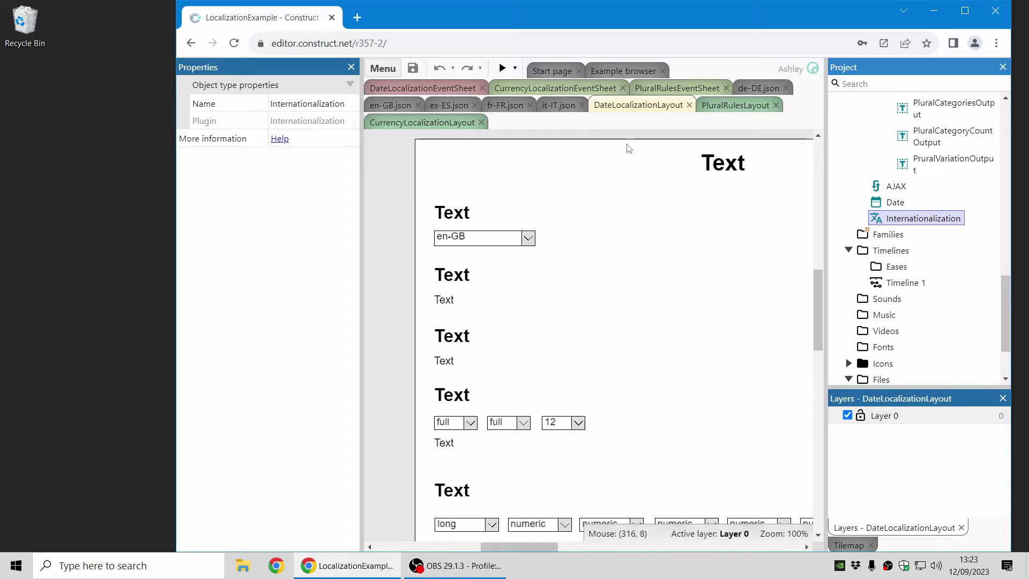
# Preview the date localization layout and switch its language to fr-FR.
pyautogui.click(503, 69)
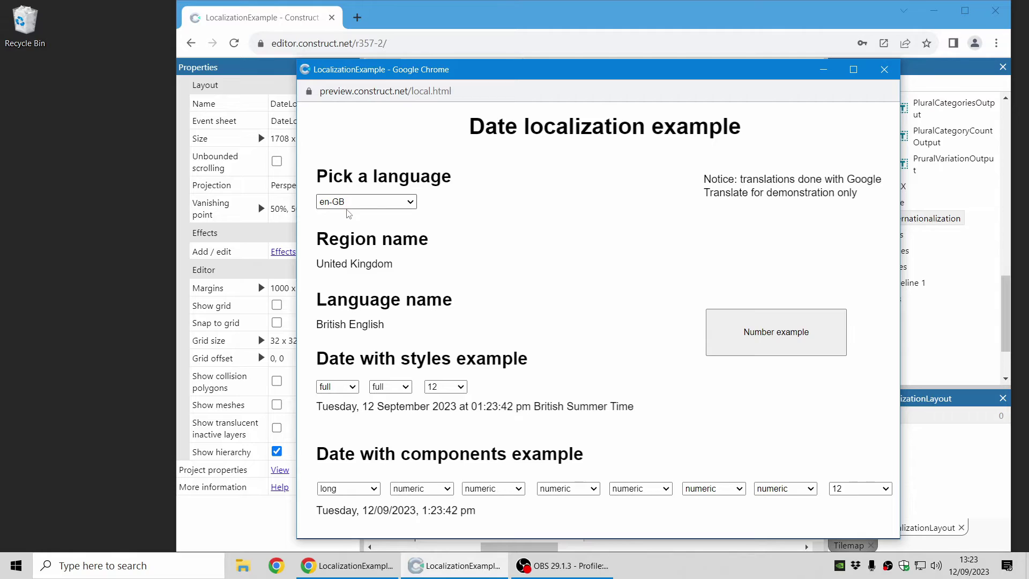
pyautogui.click(366, 200)
pyautogui.click(362, 226)
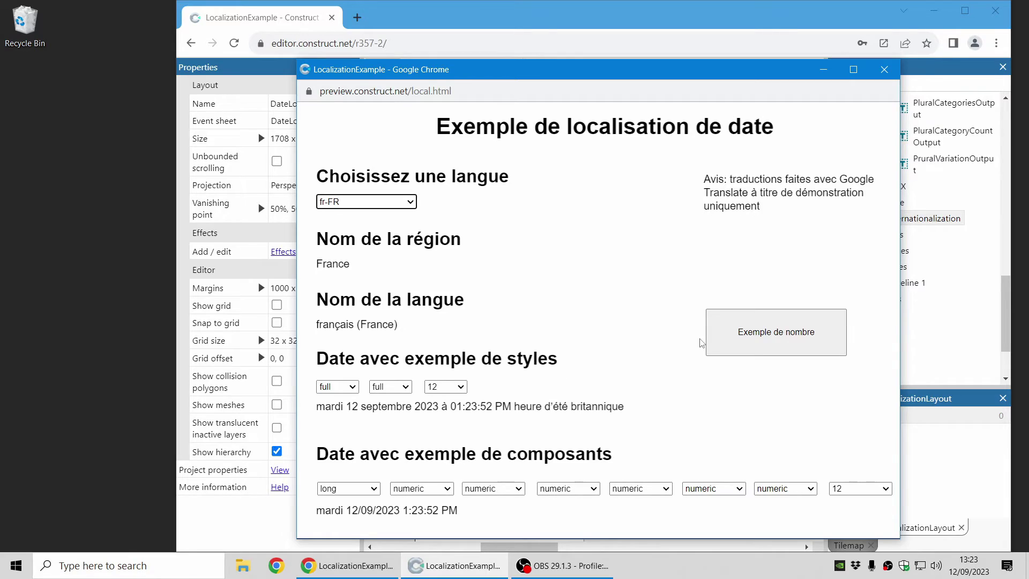
# On the Number example page, enter 1.5 and format it for fr-FR.
pyautogui.click(786, 340)
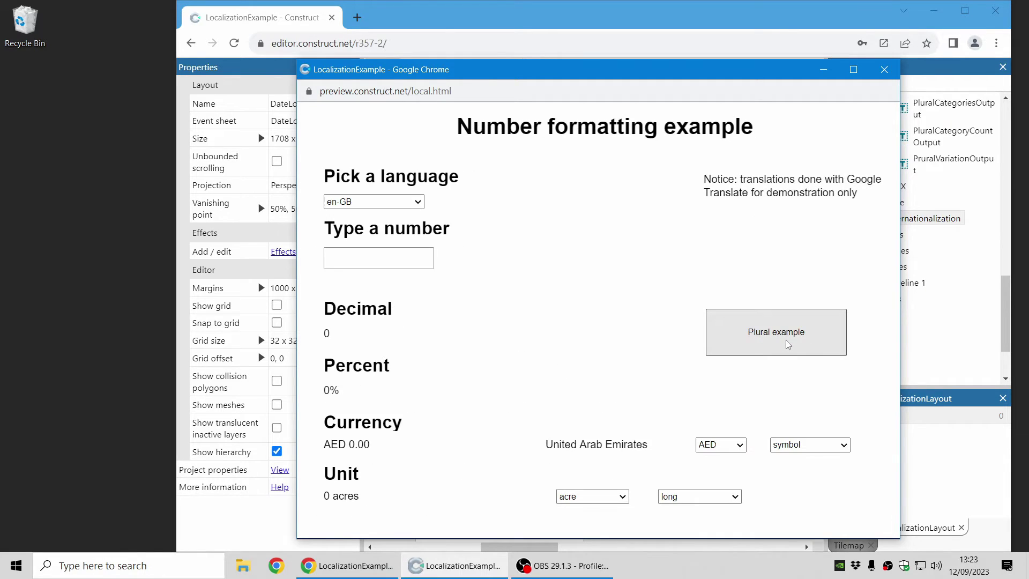
pyautogui.click(381, 259)
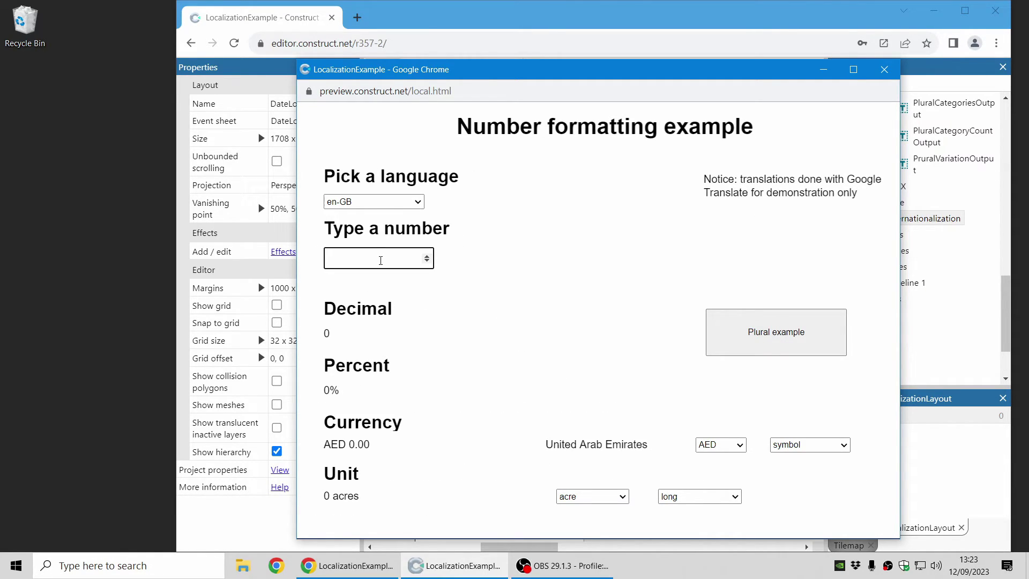
pyautogui.write('1.5')
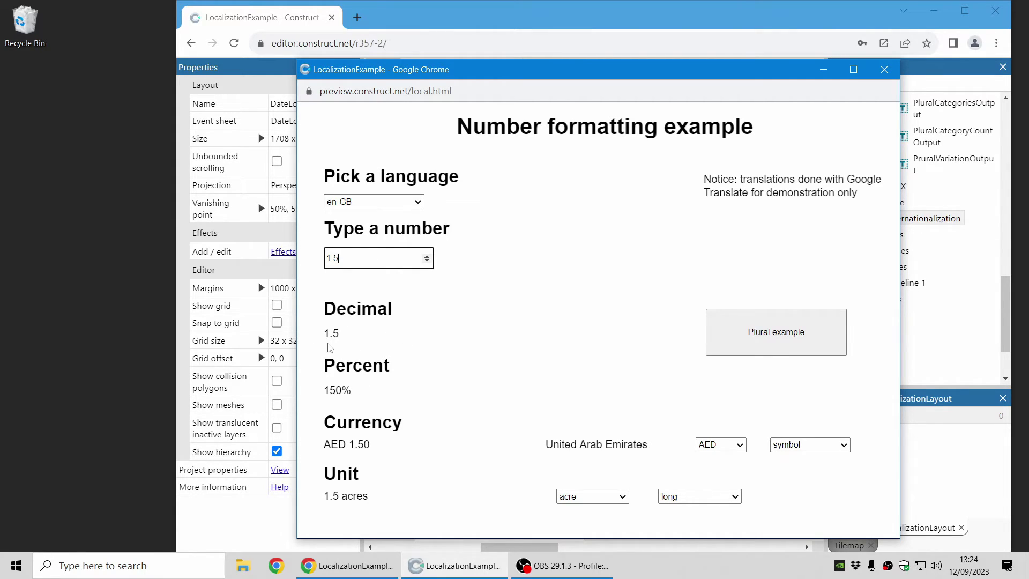
pyautogui.click(361, 207)
pyautogui.click(394, 243)
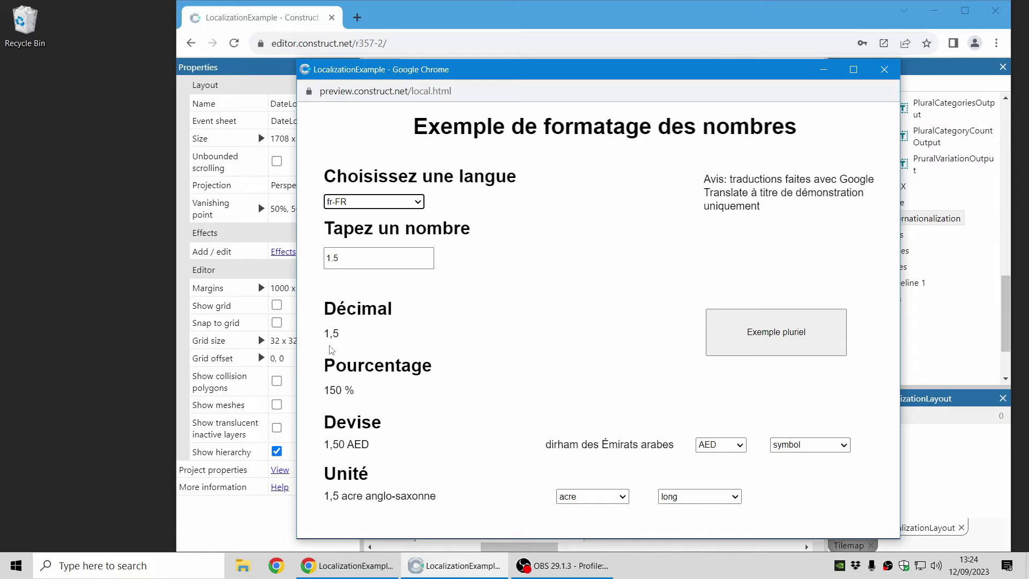
# Go to the plural rules page and enter a count of 1.
pyautogui.click(800, 344)
pyautogui.click(410, 269)
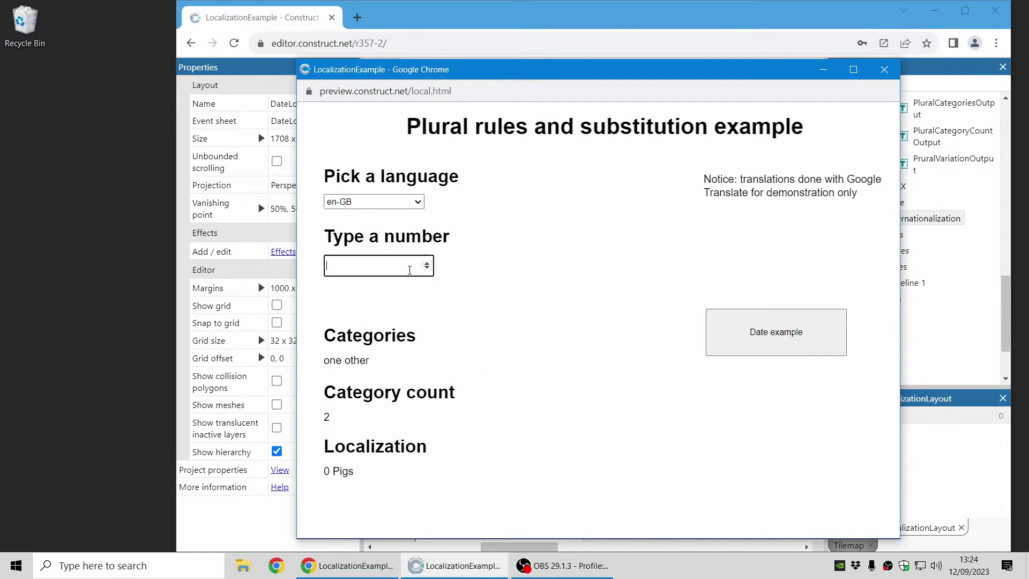
pyautogui.write('1')
# Step the pig count to 2, down to 0, back to 2, then close the preview.
pyautogui.click(427, 263)
pyautogui.click(428, 268)
pyautogui.click(427, 268)
pyautogui.click(427, 262)
pyautogui.click(427, 263)
pyautogui.click(885, 69)
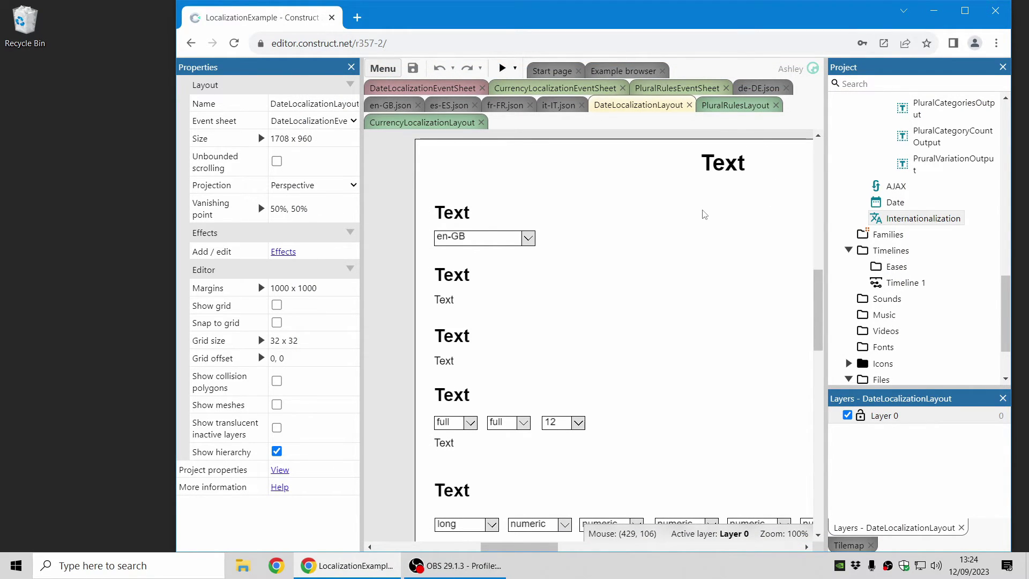
# Close the localization project from the project root's context menu.
pyautogui.scroll(10, 933, 225)
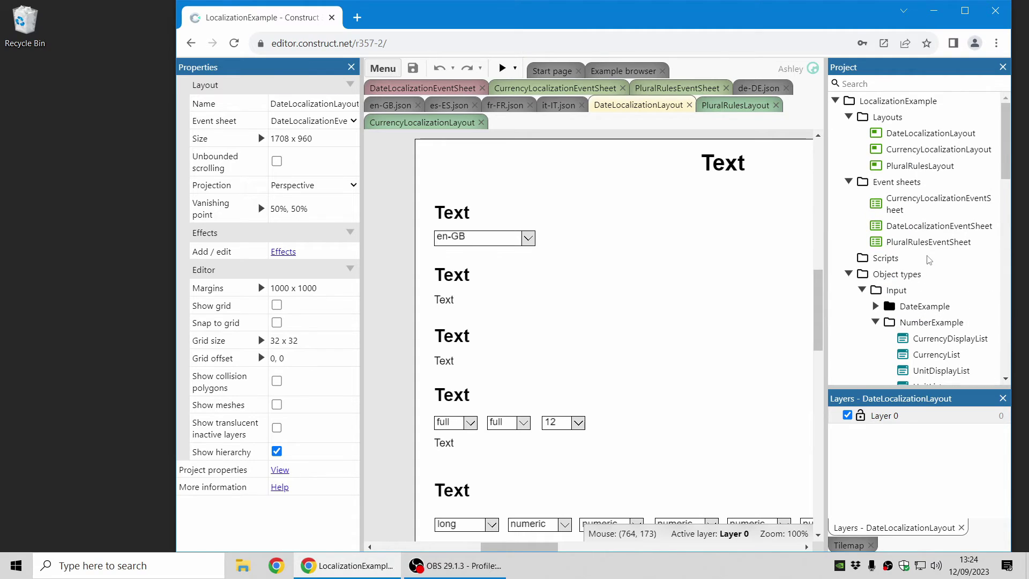
pyautogui.rightClick(916, 107)
pyautogui.click(855, 242)
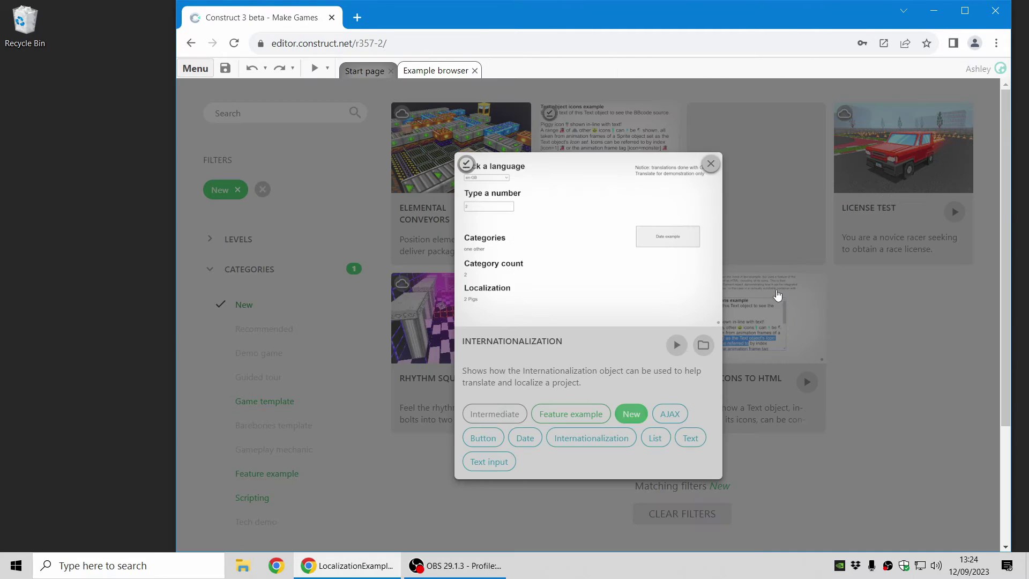
# Clear the New filter, open the Ghost Shooter Tutorial, and show Event sheet 1.
pyautogui.click(710, 164)
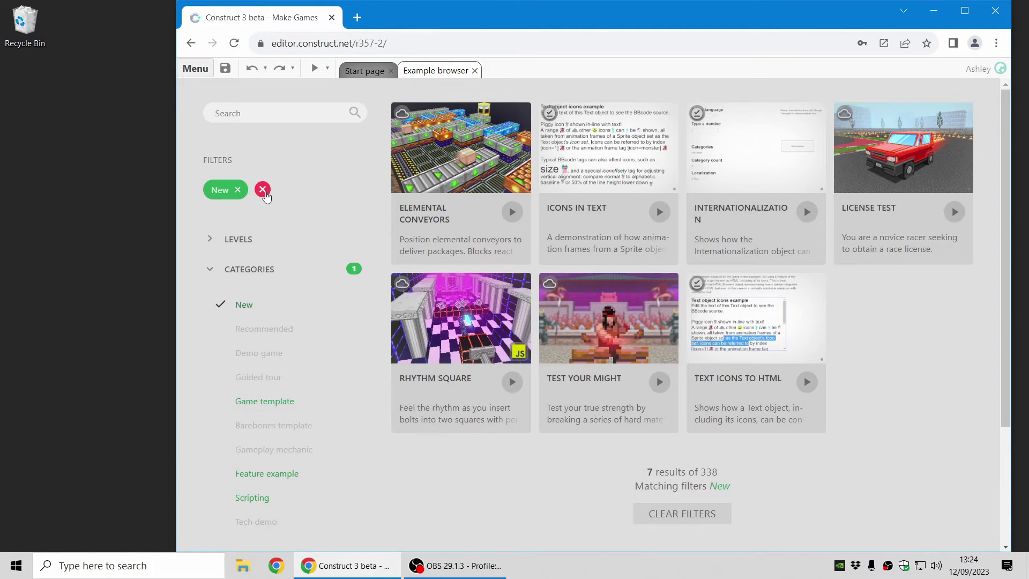
pyautogui.click(265, 329)
pyautogui.scroll(-3, 681, 322)
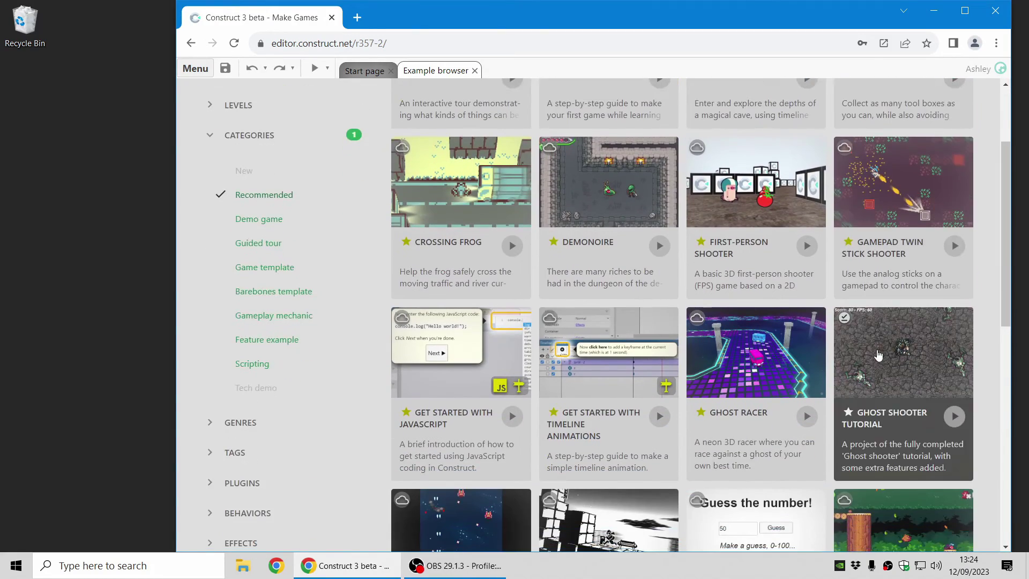
pyautogui.click(904, 353)
pyautogui.click(659, 223)
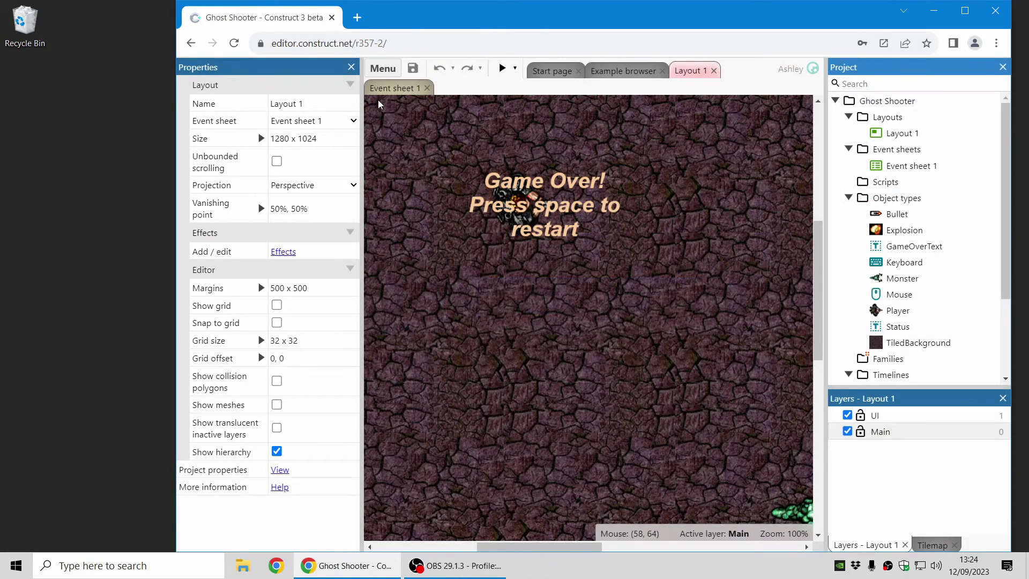
pyautogui.click(391, 88)
# Inspect the System Add layer action's parameters, keeping the Where option at above, without adding it.
pyautogui.click(602, 299)
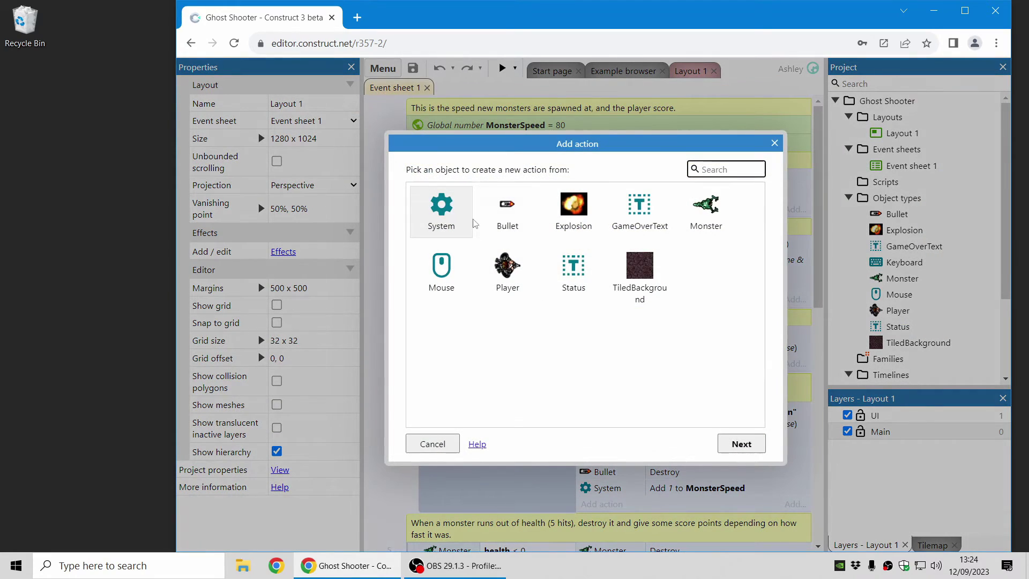
pyautogui.click(455, 206)
pyautogui.doubleClick(455, 206)
pyautogui.scroll(-5, 614, 306)
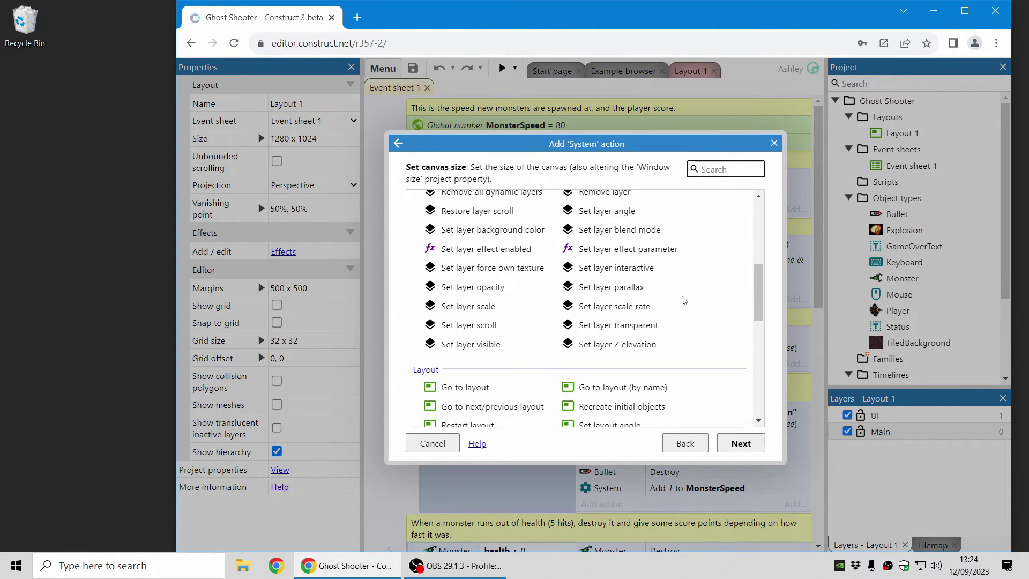
pyautogui.scroll(-1, 685, 301)
pyautogui.scroll(3, 654, 284)
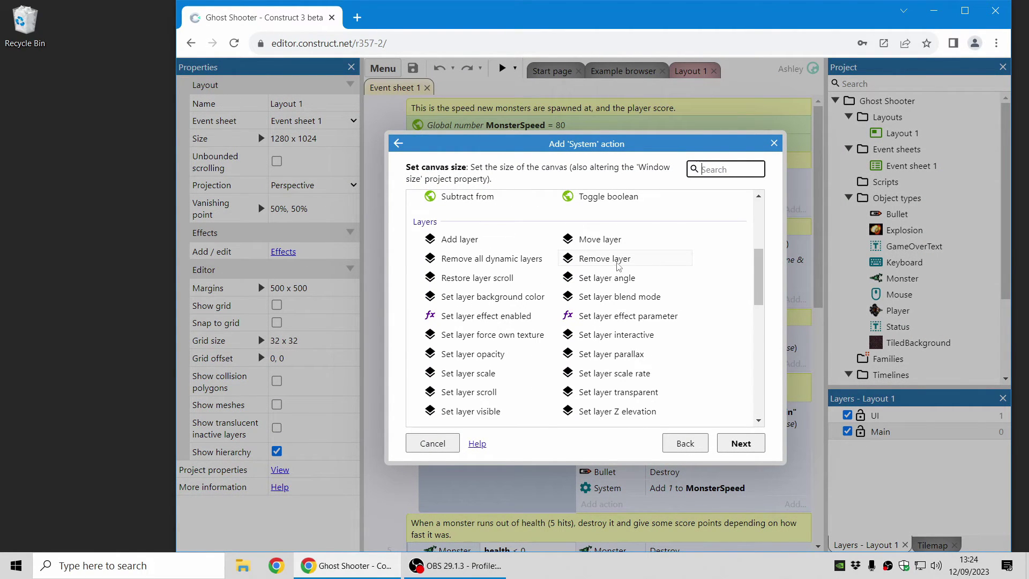
pyautogui.click(495, 239)
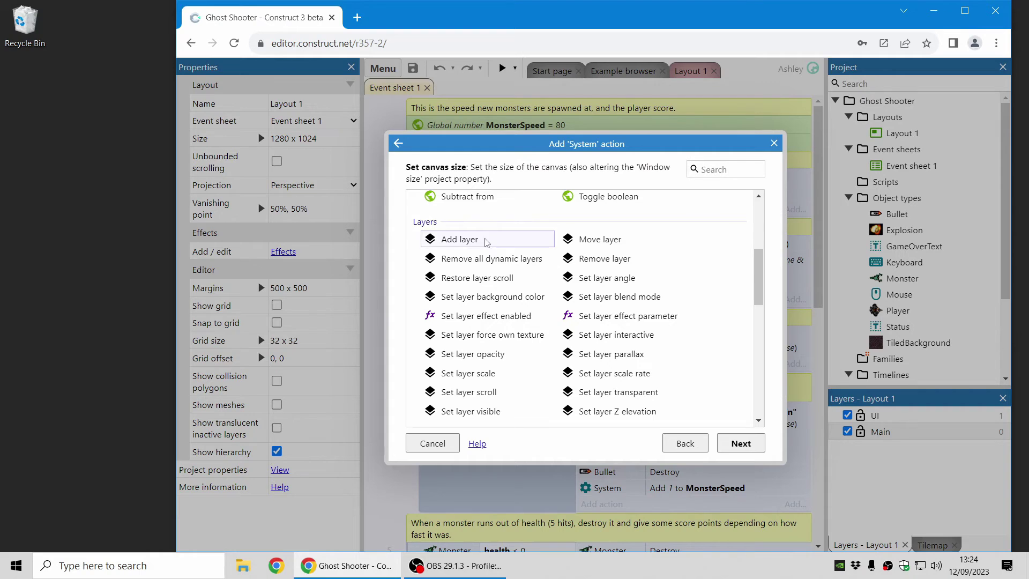
pyautogui.doubleClick(518, 242)
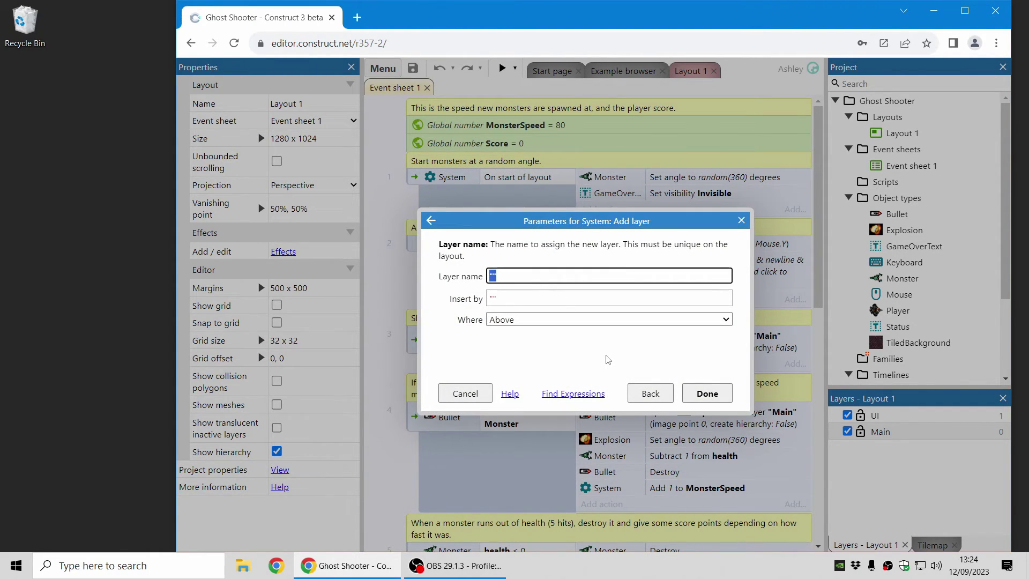
pyautogui.click(611, 319)
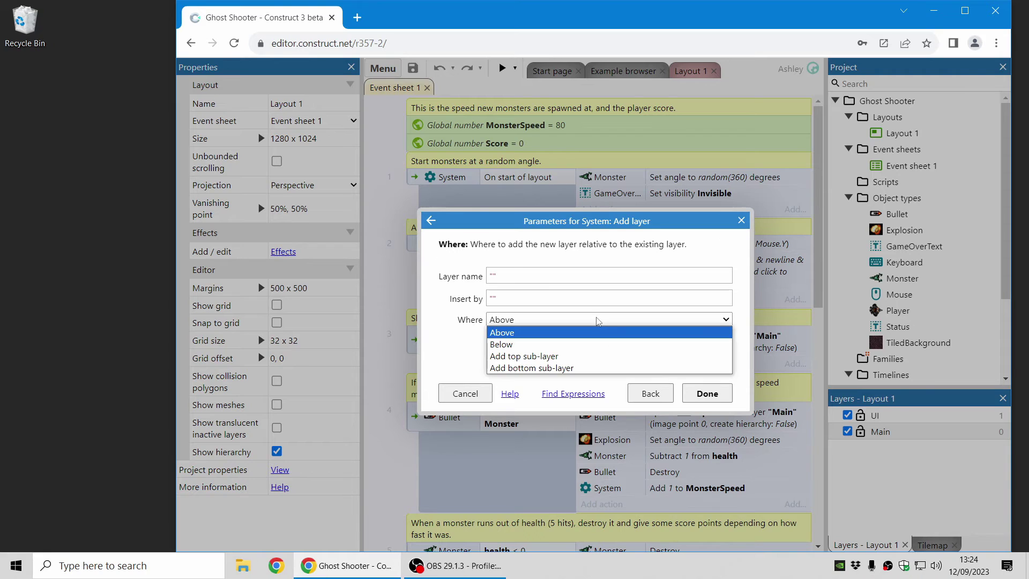
pyautogui.click(445, 324)
pyautogui.click(650, 394)
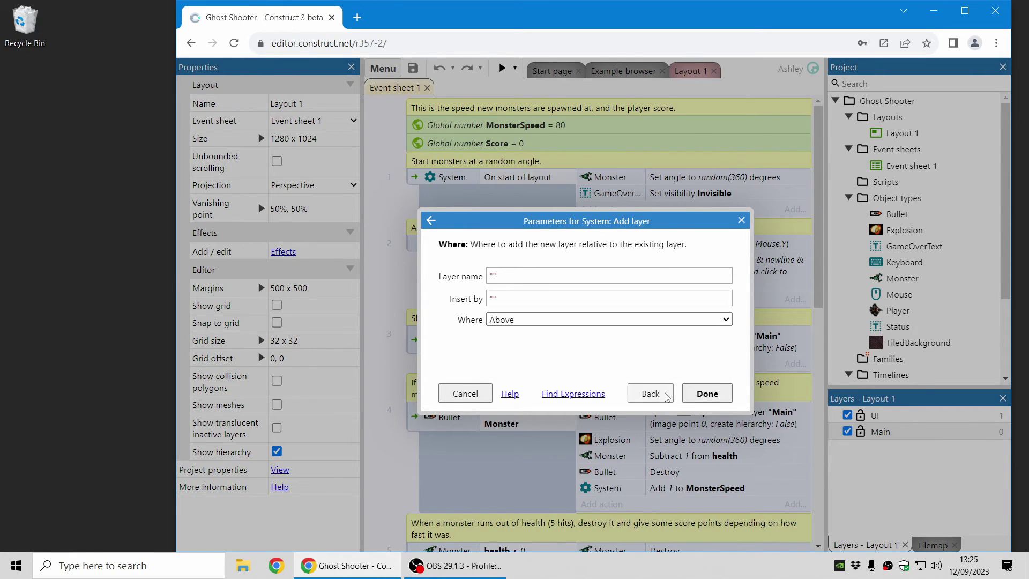
# Inspect the System Remove layer action's Layer parameter, then cancel without adding any action.
pyautogui.scroll(-3, 641, 300)
pyautogui.doubleClick(641, 299)
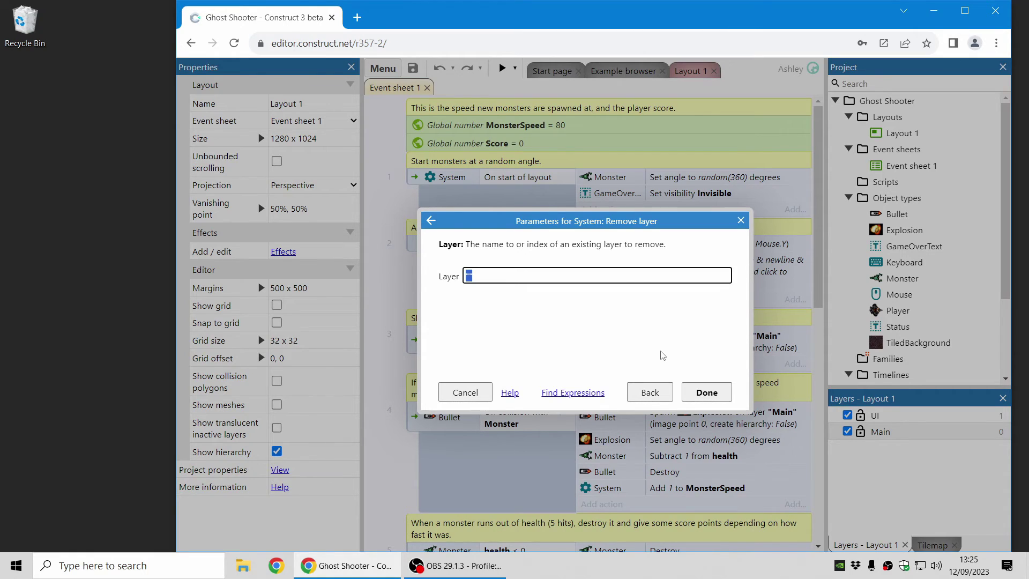
pyautogui.click(660, 401)
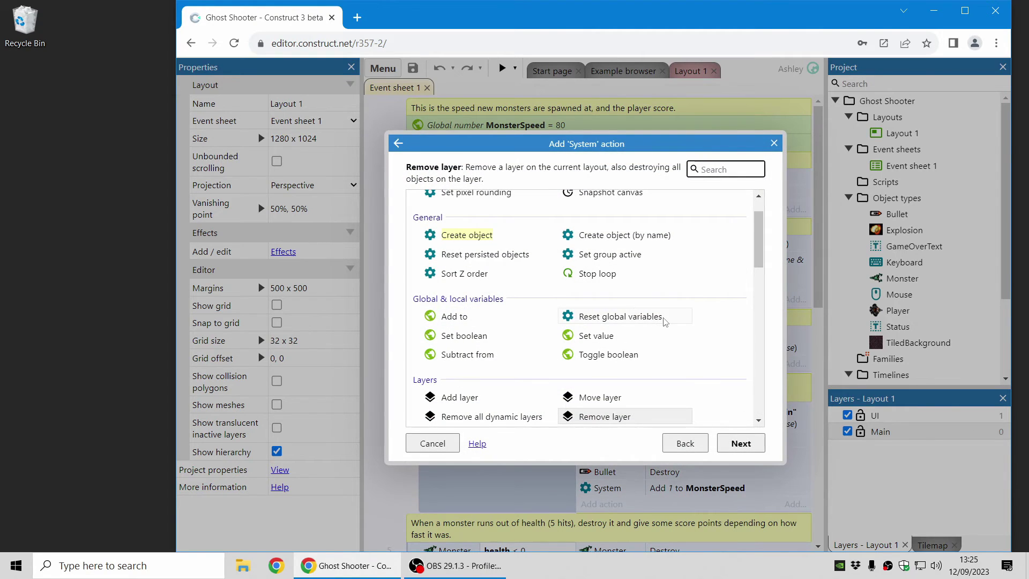
pyautogui.scroll(-1, 636, 320)
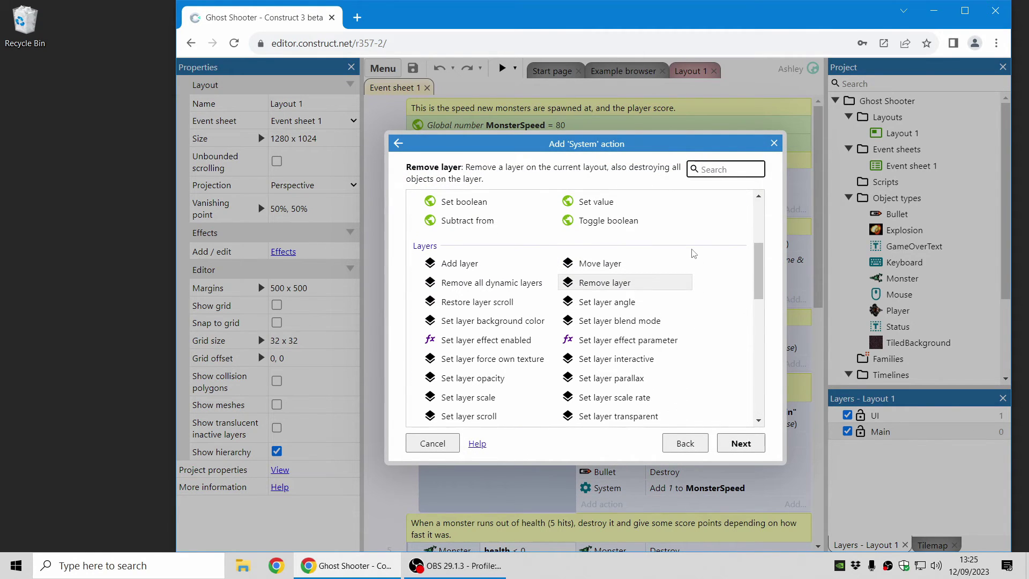
pyautogui.click(436, 444)
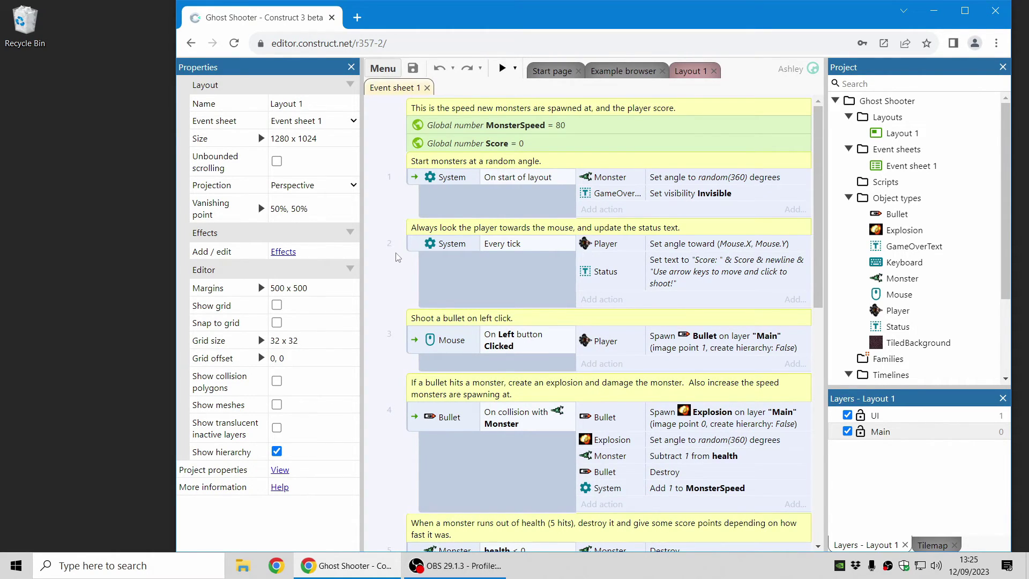
# Start exporting the project to the Web (HTML5) platform.
pyautogui.click(383, 68)
pyautogui.moveTo(410, 97)
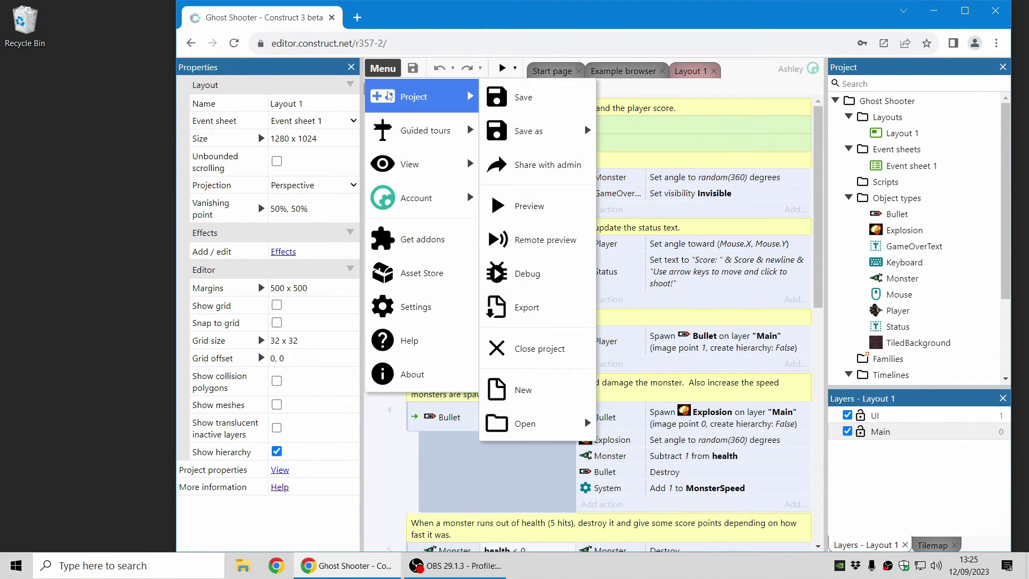
pyautogui.click(531, 310)
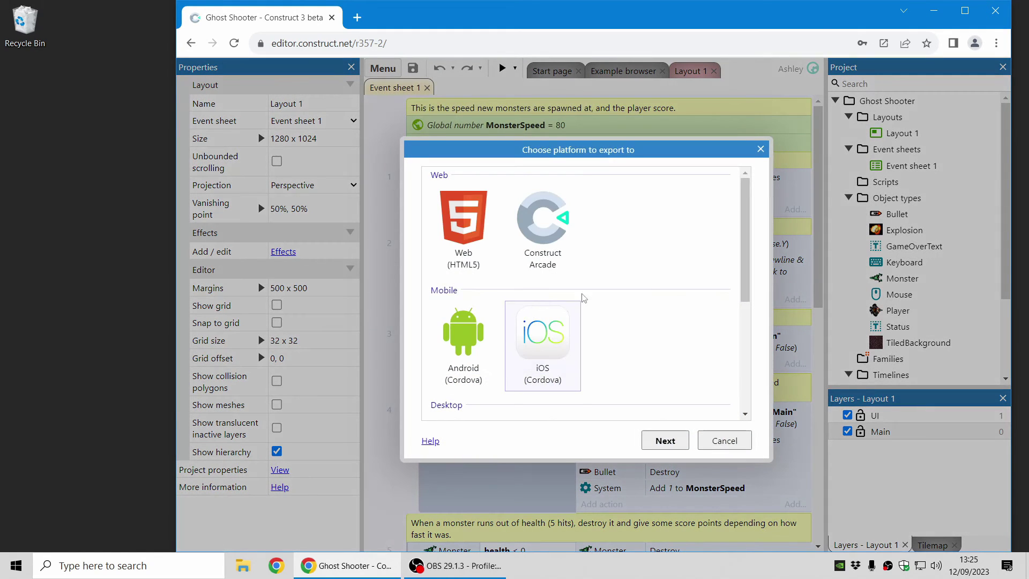
pyautogui.doubleClick(472, 221)
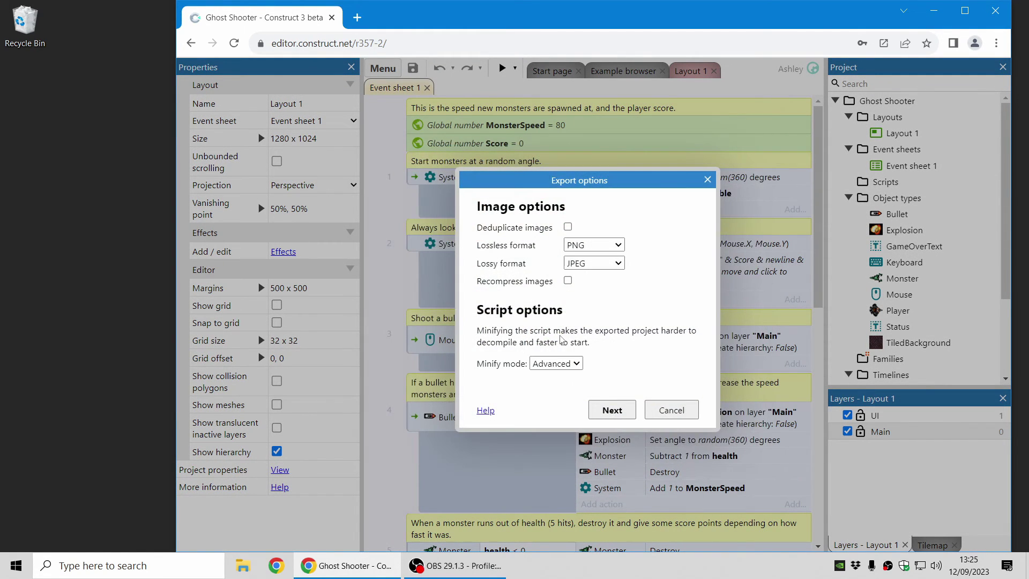
# Export with Advanced minify mode, then download and open Ghost Shooter.zip.
pyautogui.click(564, 365)
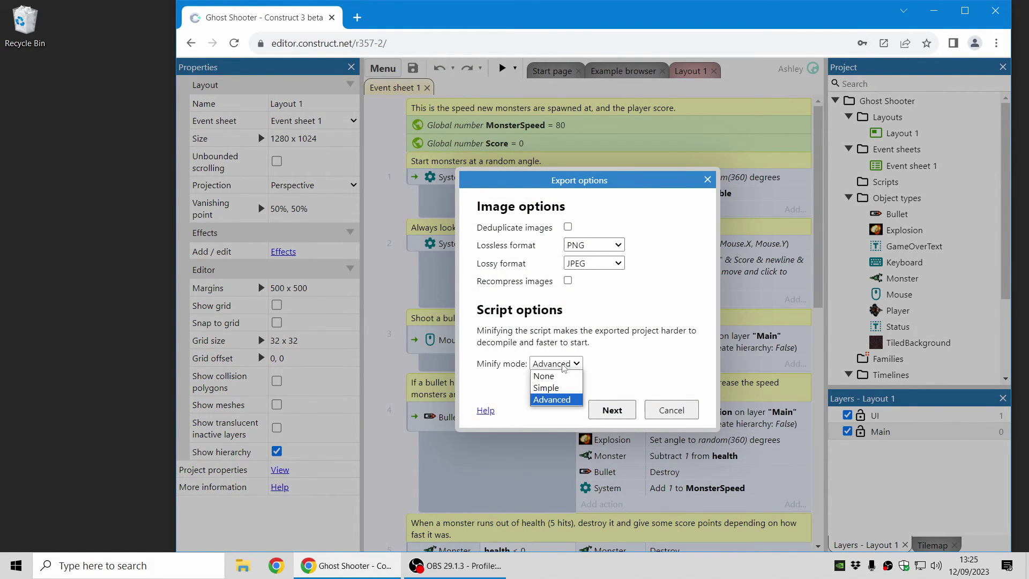
pyautogui.click(613, 367)
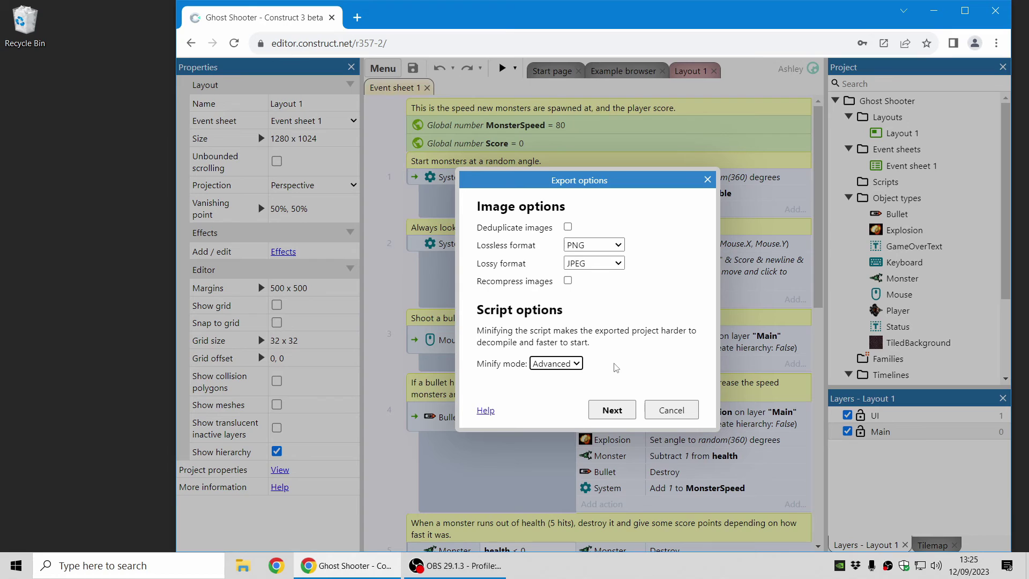
pyautogui.click(552, 364)
pyautogui.click(552, 364)
pyautogui.click(628, 410)
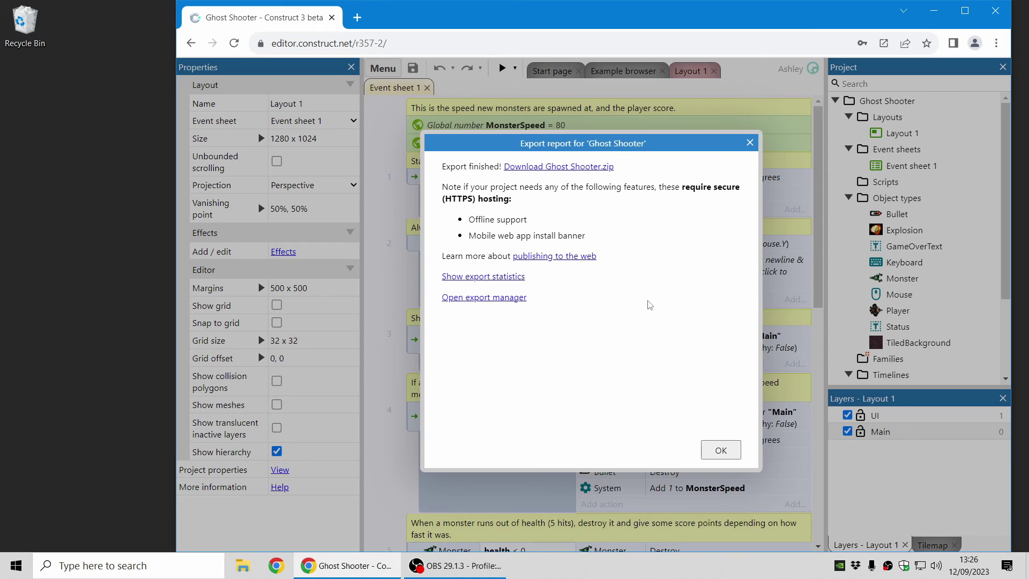
pyautogui.click(553, 167)
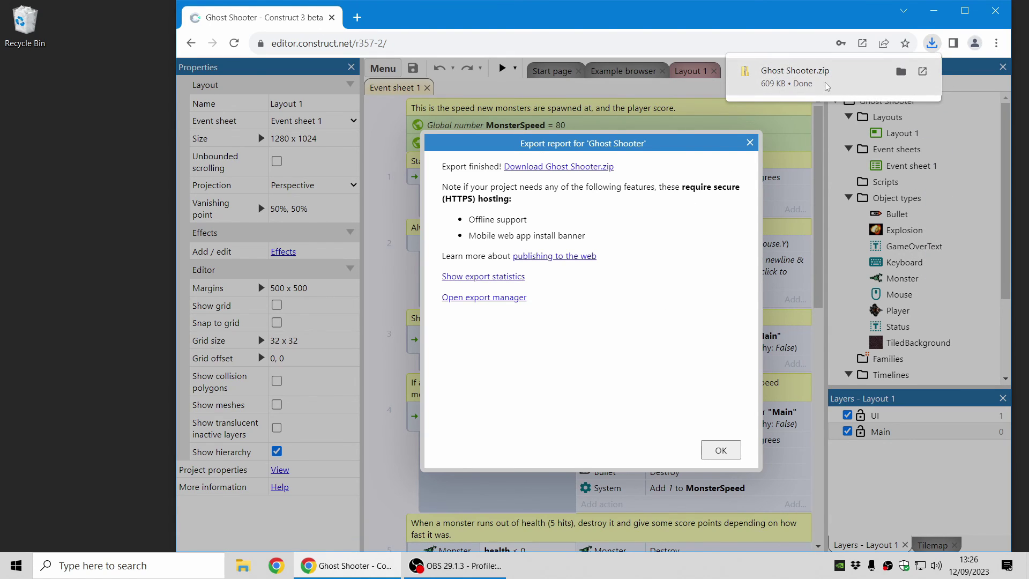
pyautogui.click(827, 86)
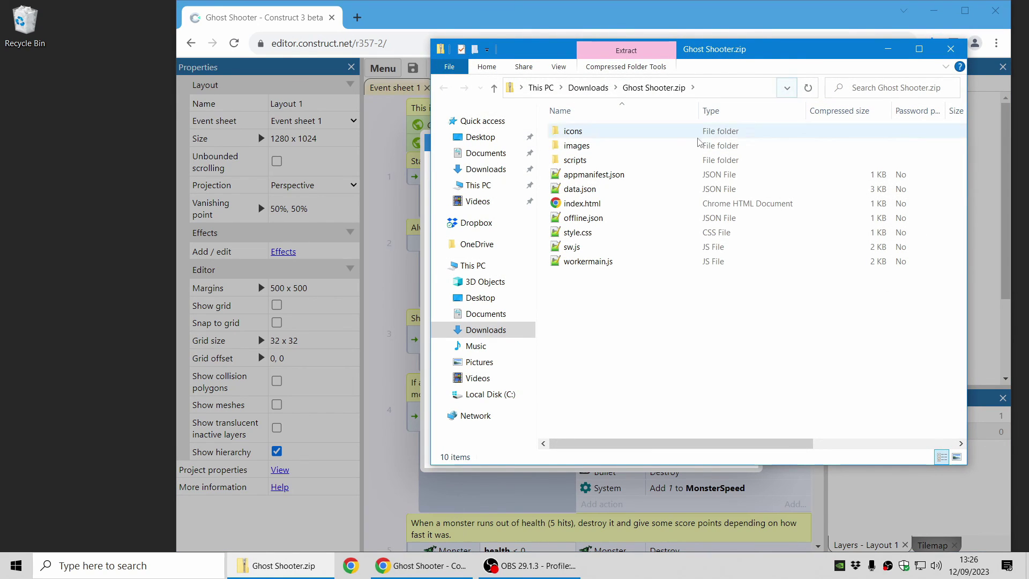
# Open c3runtime.js from the zip's scripts folder in Notepad++, accepting the warning.
pyautogui.doubleClick(620, 161)
pyautogui.click(638, 132)
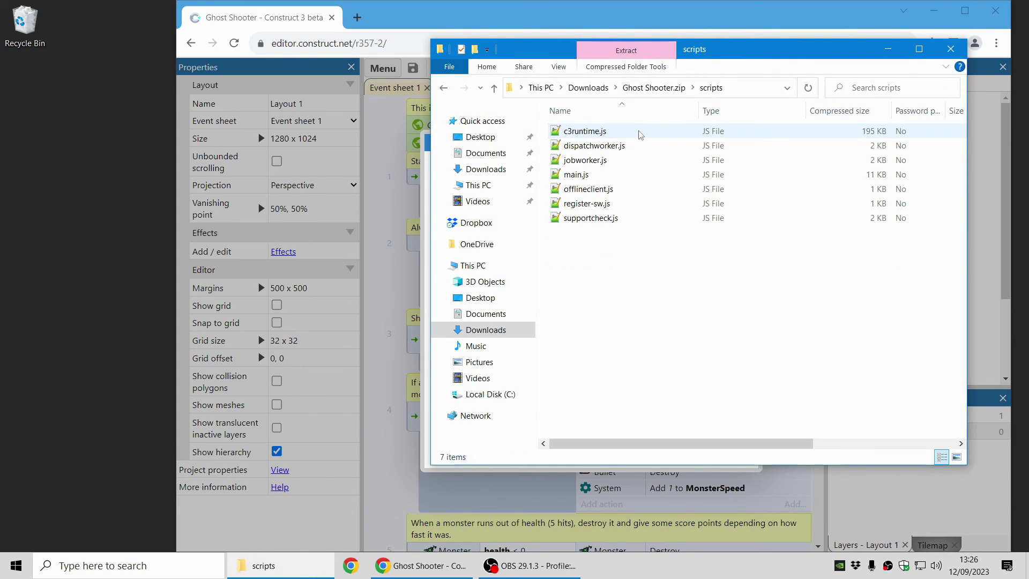
pyautogui.press('Return')
pyautogui.click(551, 306)
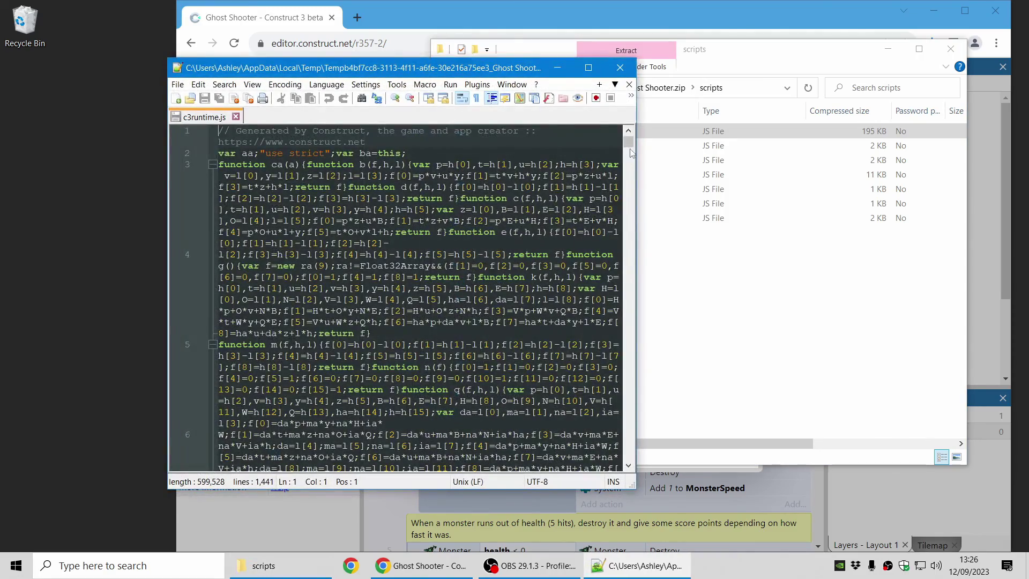
# Scroll through the minified c3runtime.js code, then close Notepad++.
pyautogui.moveTo(629, 139); pyautogui.dragTo(632, 334)
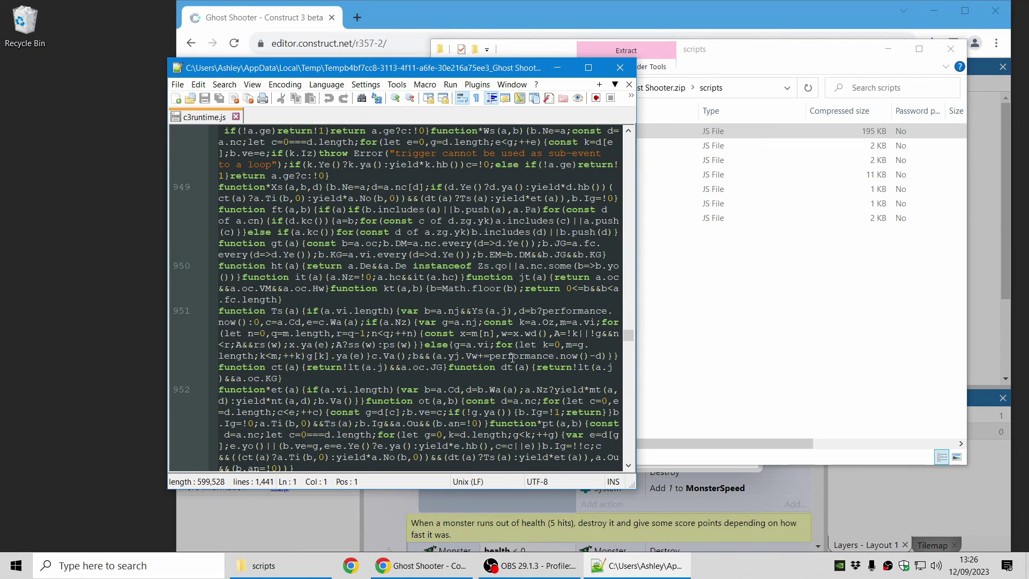
pyautogui.scroll(-5, 513, 348)
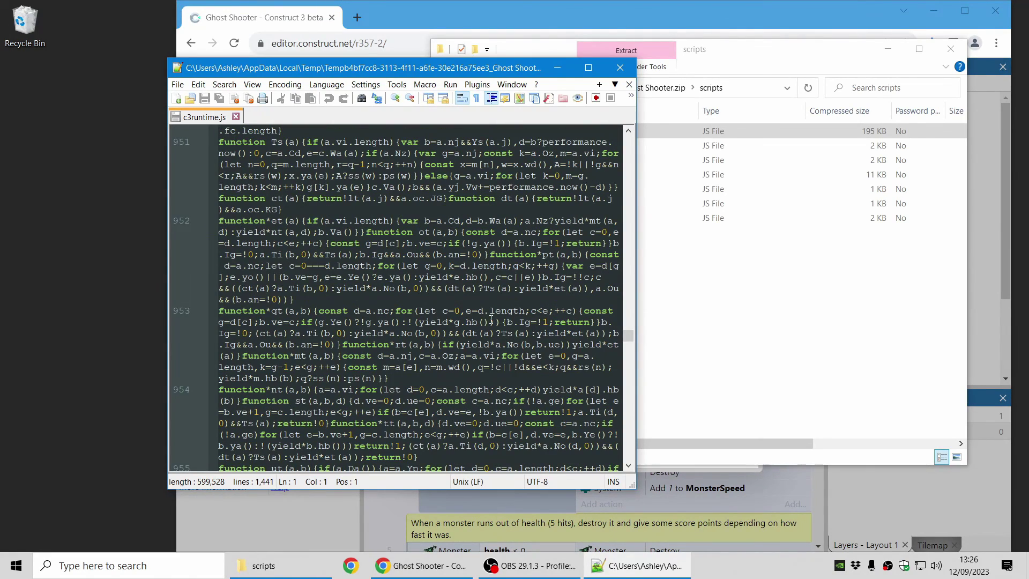
pyautogui.scroll(-15, 491, 319)
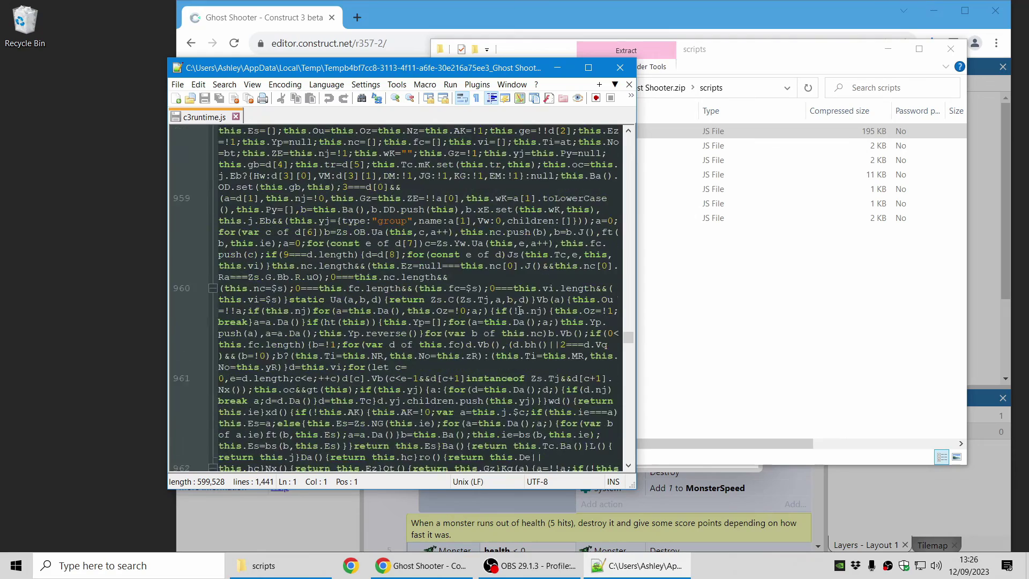
pyautogui.click(620, 68)
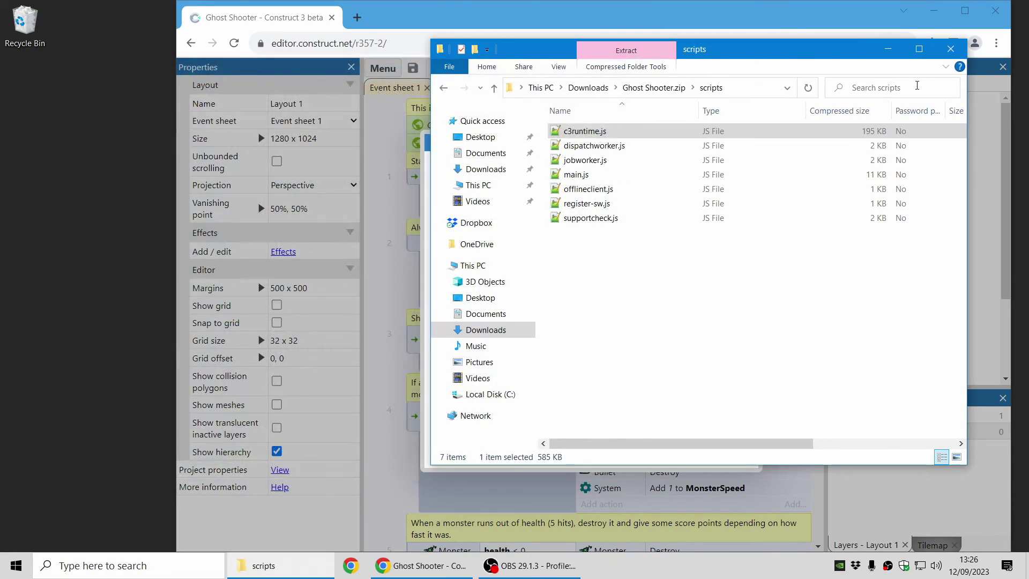
# Close the scripts folder window and dismiss the Export report with OK.
pyautogui.click(951, 49)
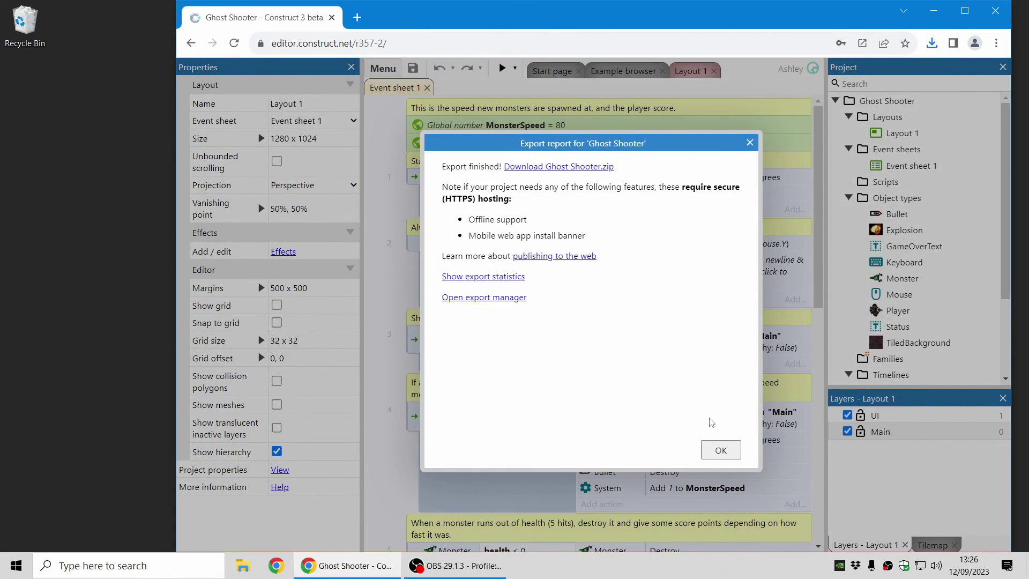
pyautogui.click(718, 448)
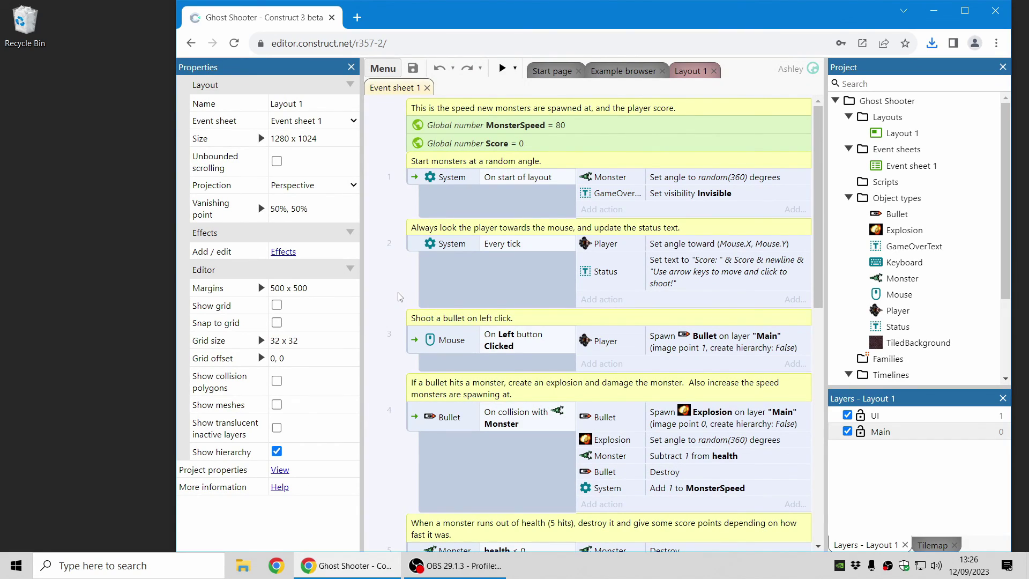